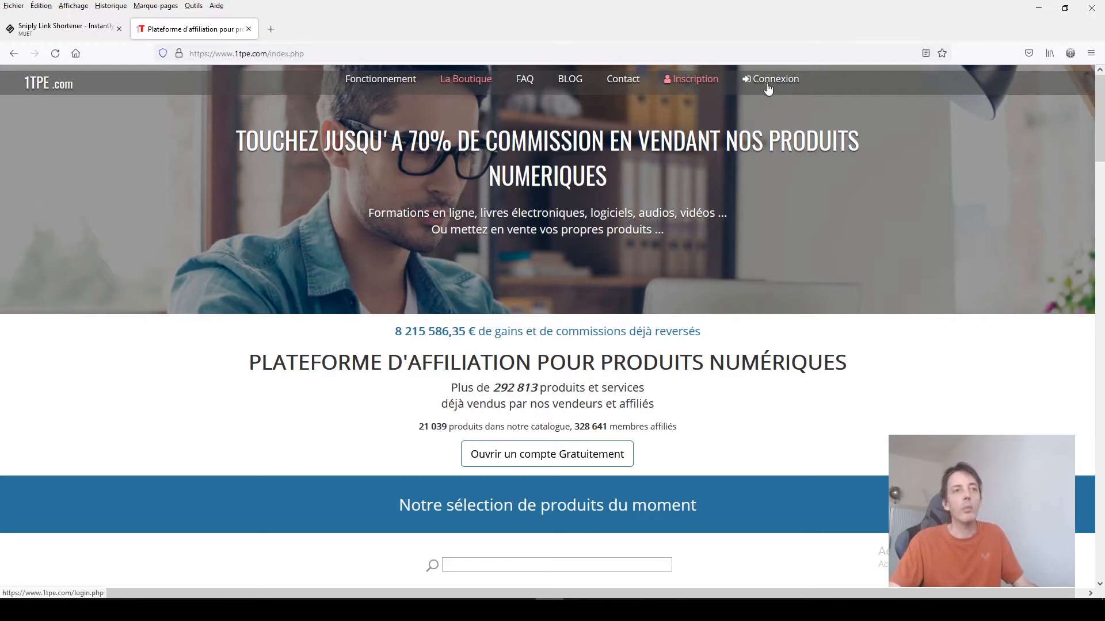
Step: Log into 1TPE with the account password and check the dashboard's 0.00 € balance
{"action": "left_click", "coordinate": [768, 83]}
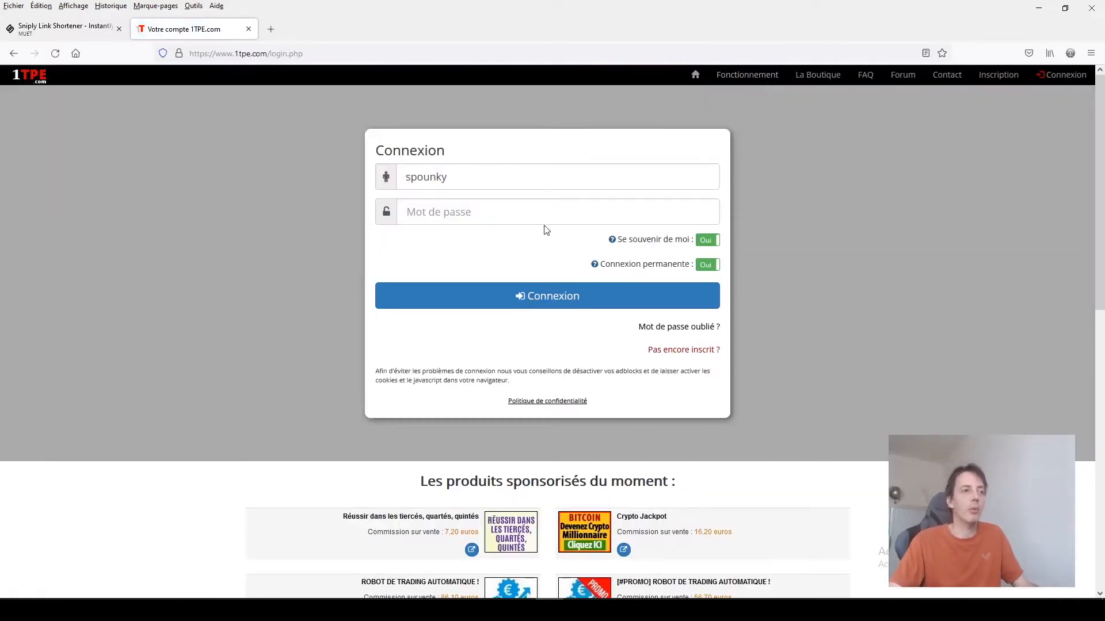
{"action": "left_click", "coordinate": [514, 219]}
{"action": "type", "text": "••"}
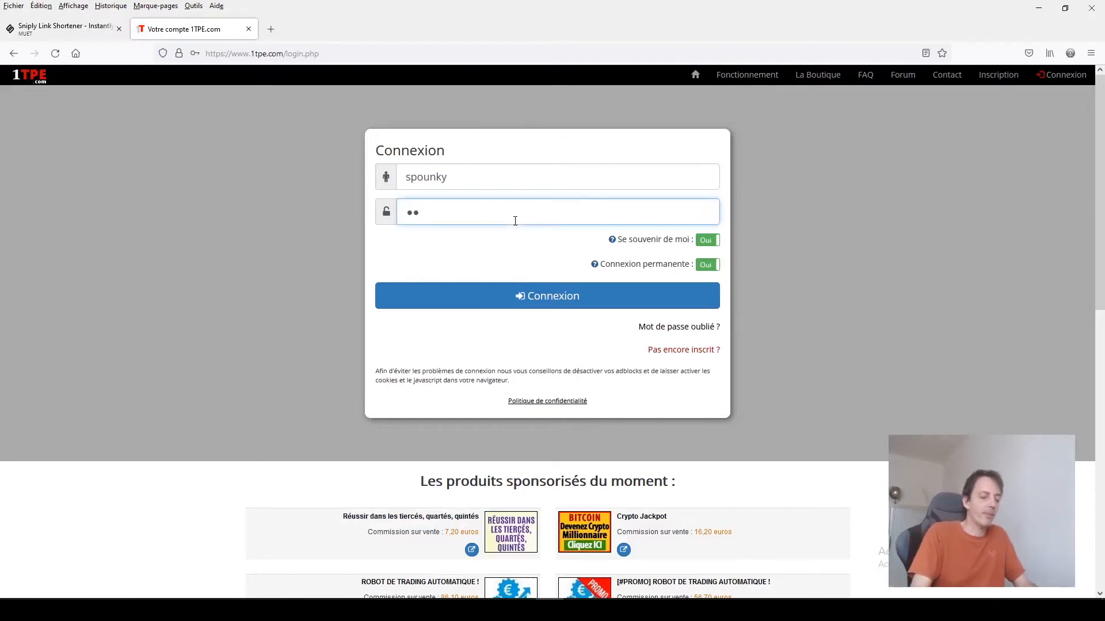
{"action": "type", "text": "••••••"}
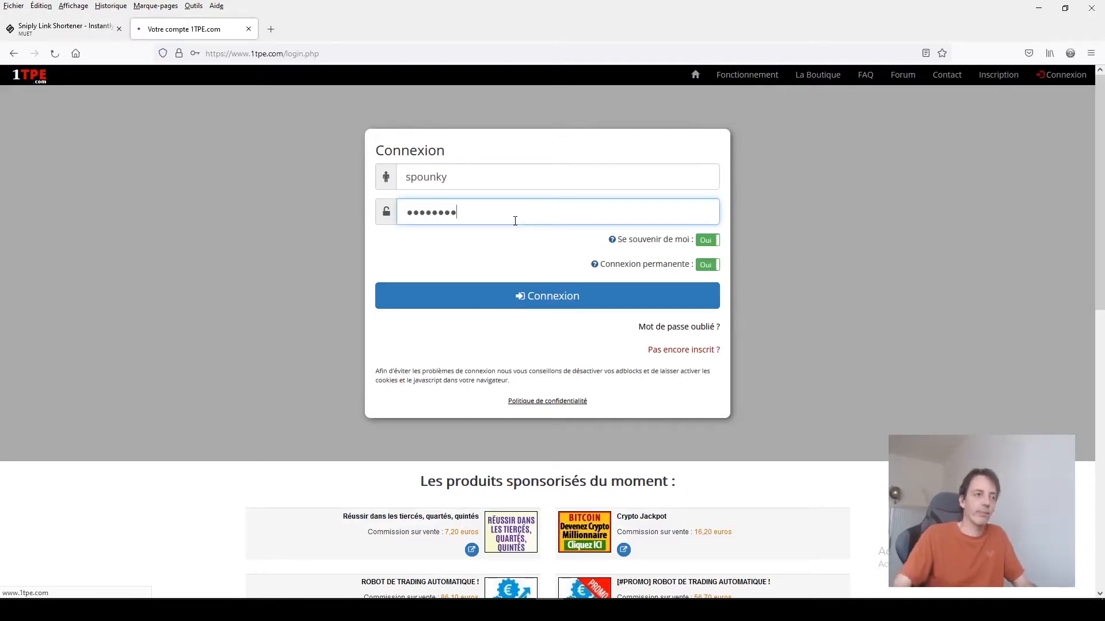
{"action": "key", "text": "Return"}
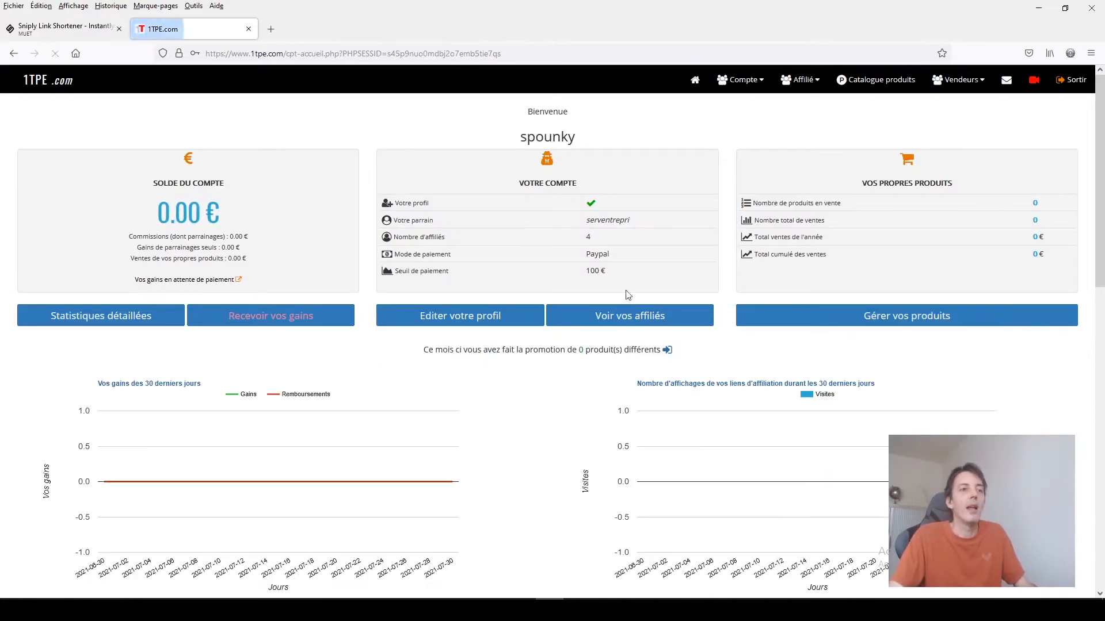
{"action": "scroll", "coordinate": [614, 401], "scroll_direction": "down", "scroll_amount": 3}
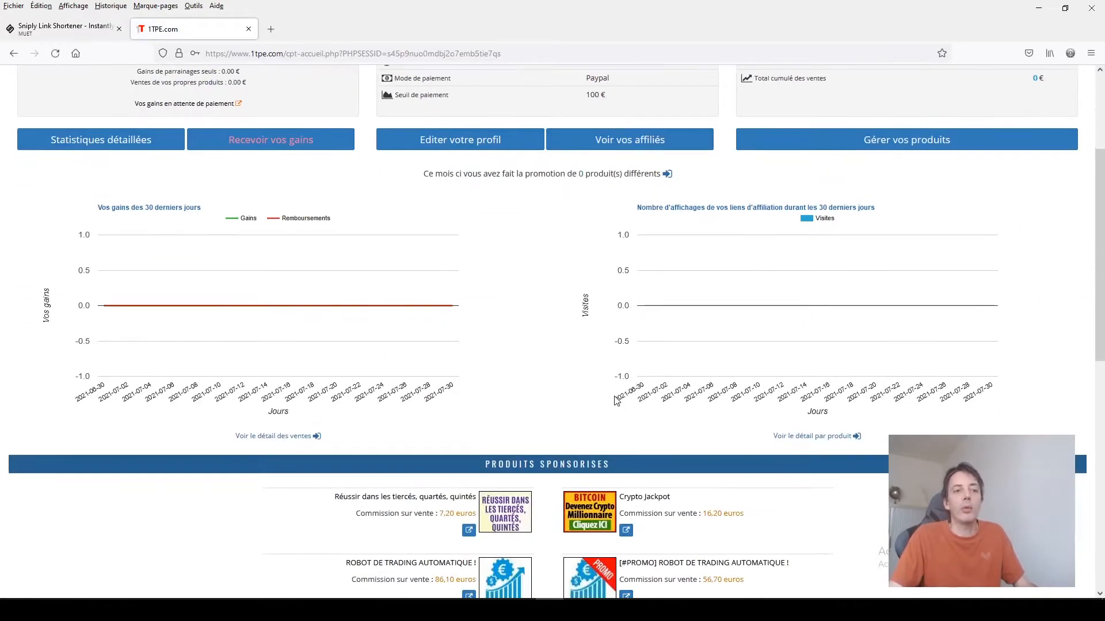
{"action": "scroll", "coordinate": [615, 401], "scroll_direction": "up", "scroll_amount": 3}
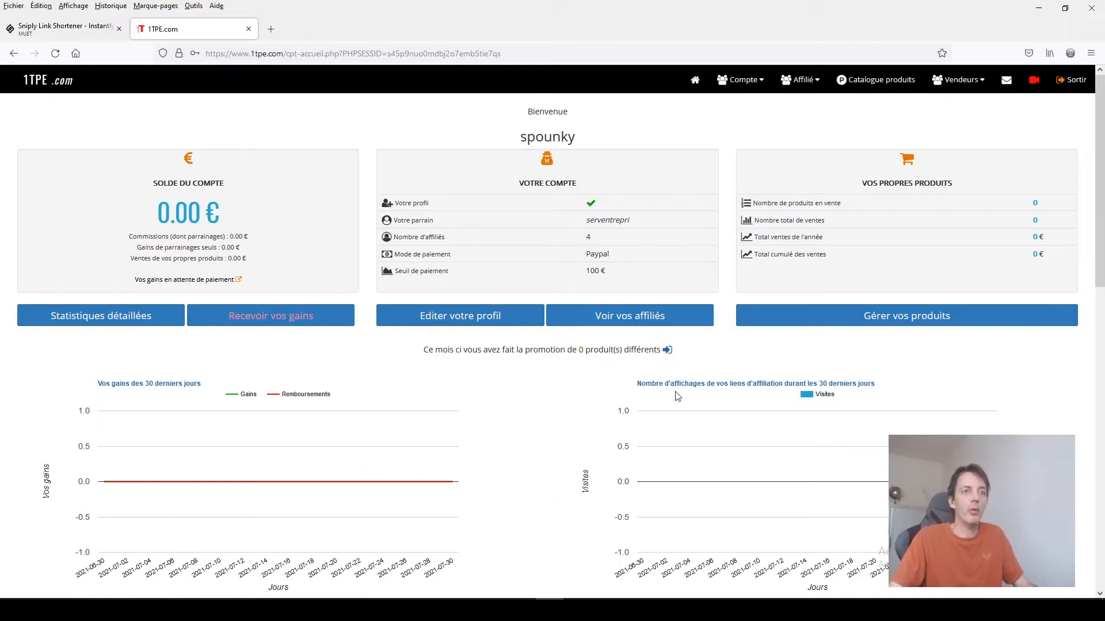
Step: Search the 1TPE catalogue for 'minceur' and open '17 astuces naturelles pour perdre du poids'
{"action": "left_click", "coordinate": [871, 82]}
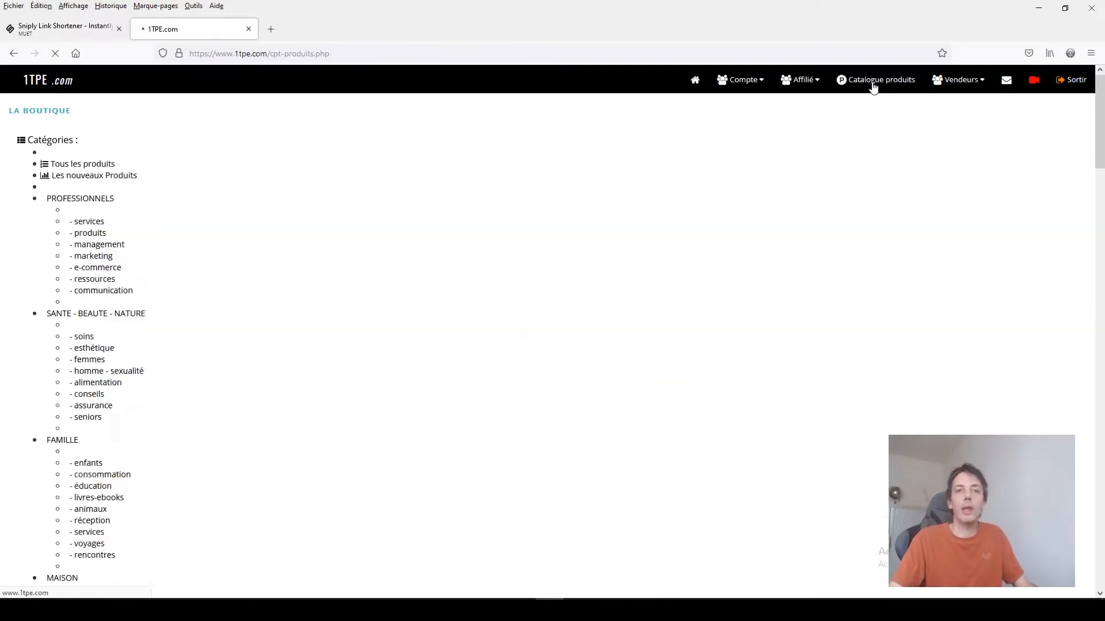
{"action": "left_click", "coordinate": [596, 173]}
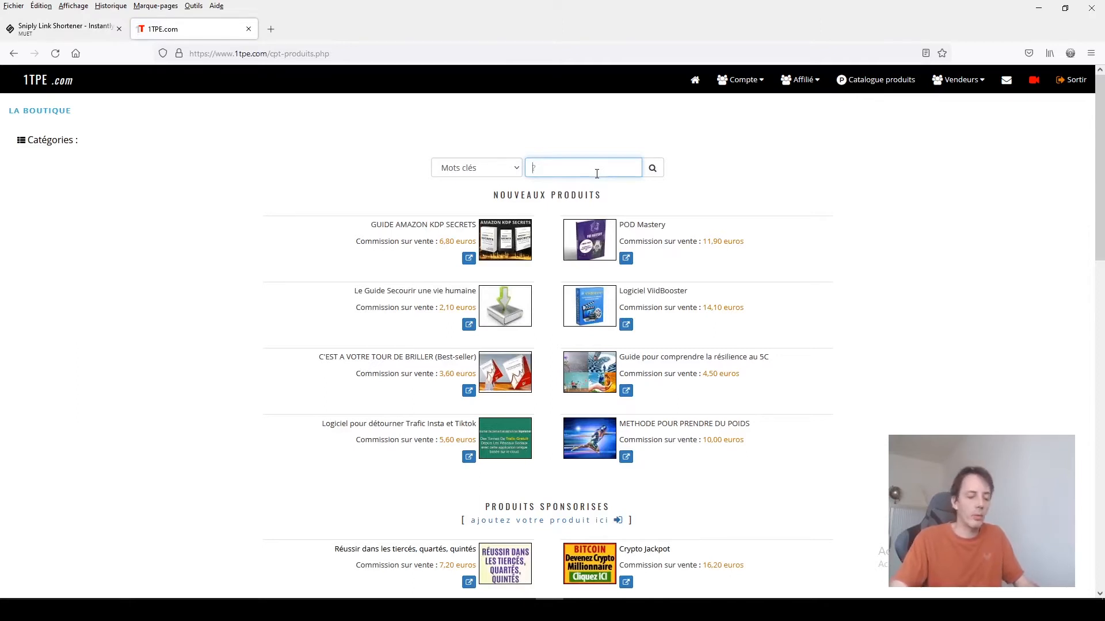
{"action": "type", "text": "minceur"}
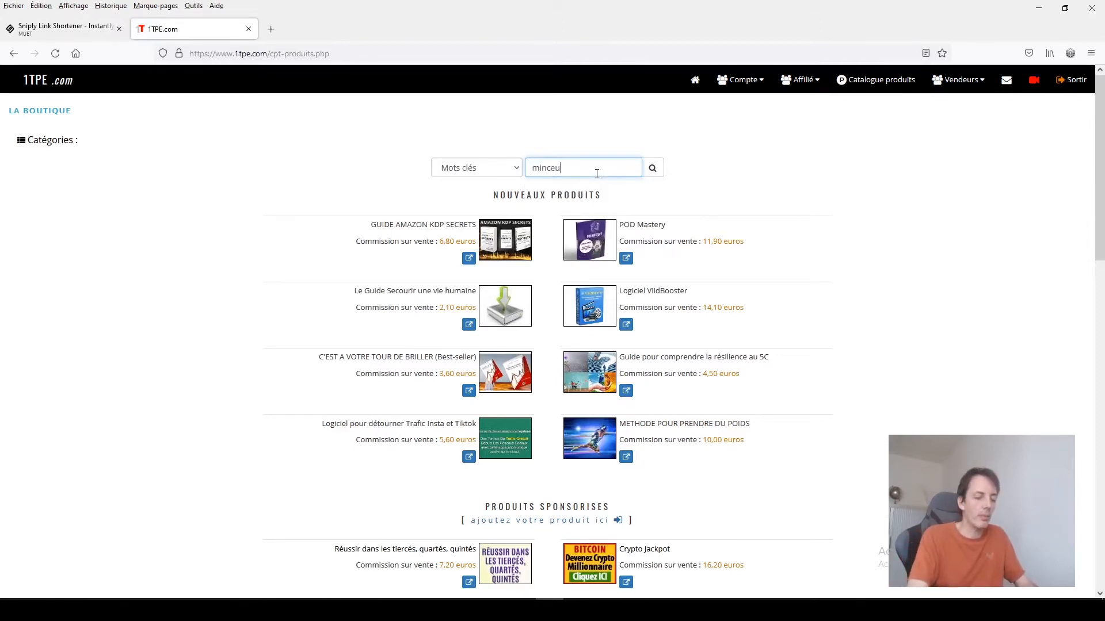
{"action": "key", "text": "Return"}
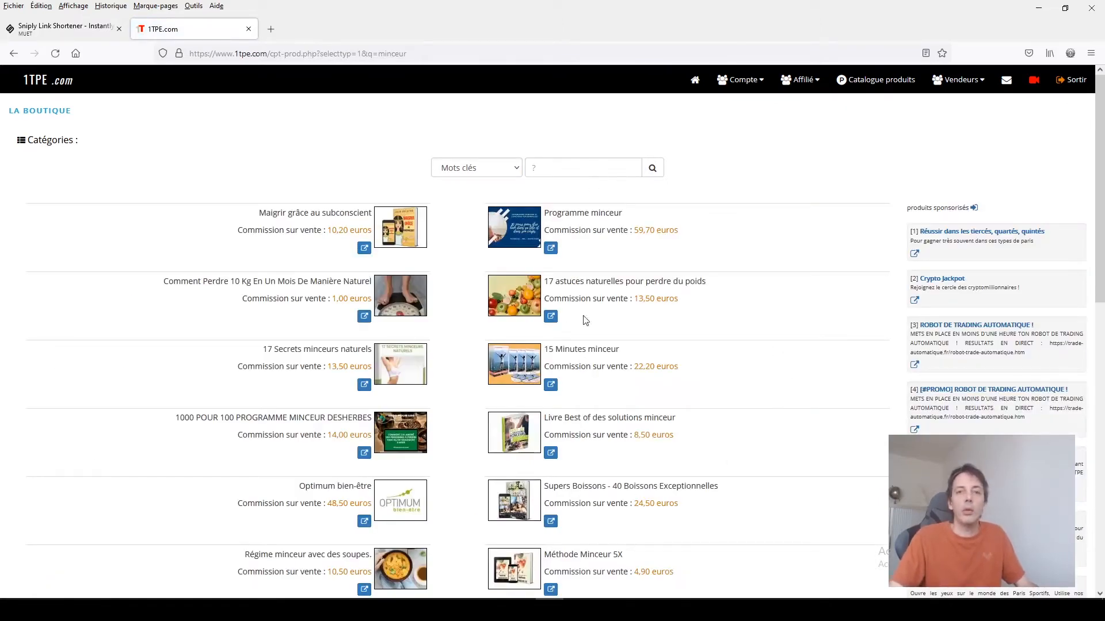
{"action": "scroll", "coordinate": [478, 331], "scroll_direction": "down", "scroll_amount": 5}
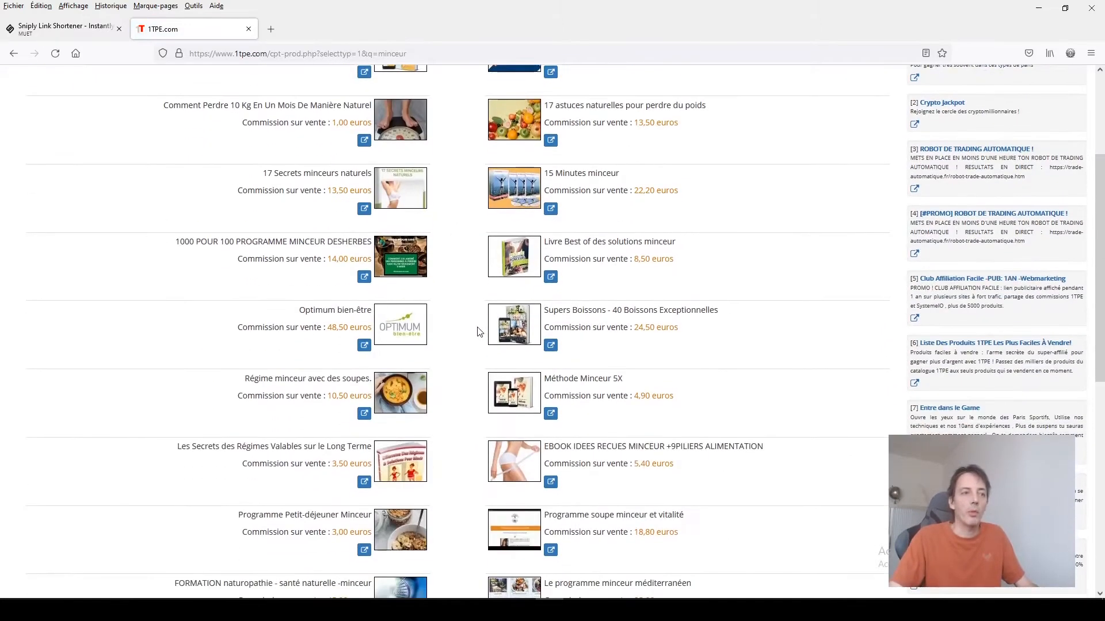
{"action": "scroll", "coordinate": [478, 332], "scroll_direction": "down", "scroll_amount": 6}
{"action": "scroll", "coordinate": [478, 332], "scroll_direction": "up", "scroll_amount": 7}
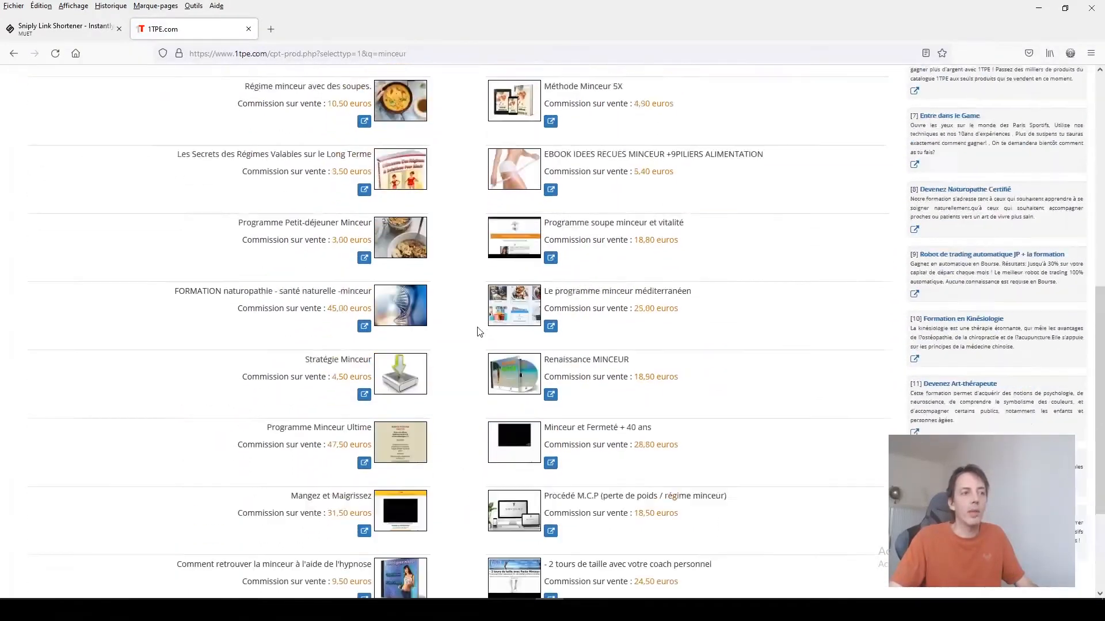
{"action": "scroll", "coordinate": [477, 332], "scroll_direction": "up", "scroll_amount": 3}
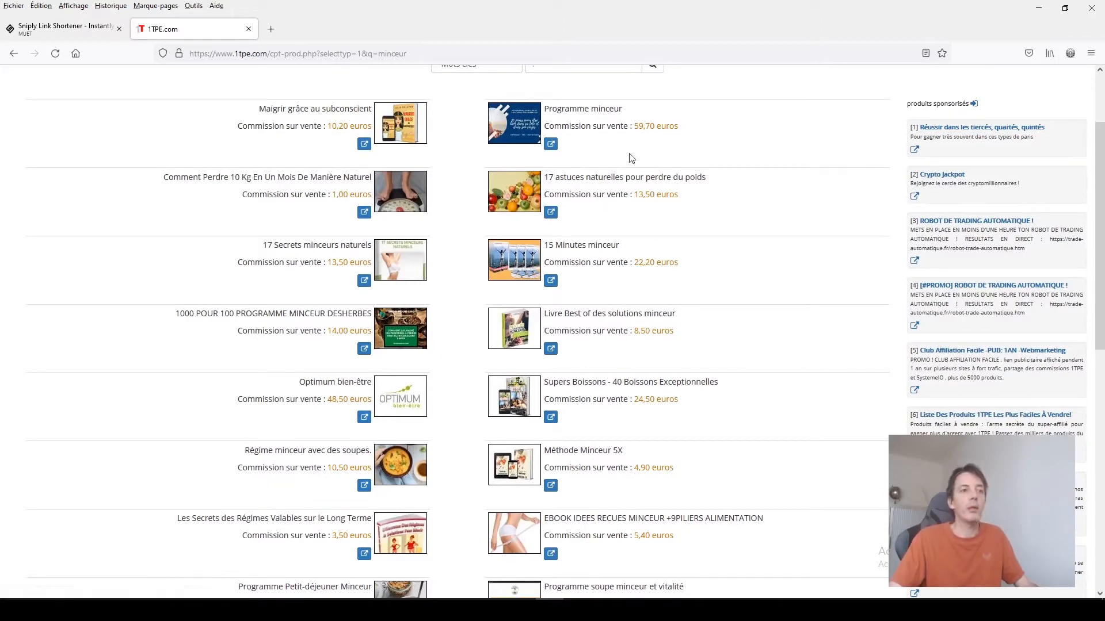
{"action": "scroll", "coordinate": [565, 264], "scroll_direction": "up", "scroll_amount": 2}
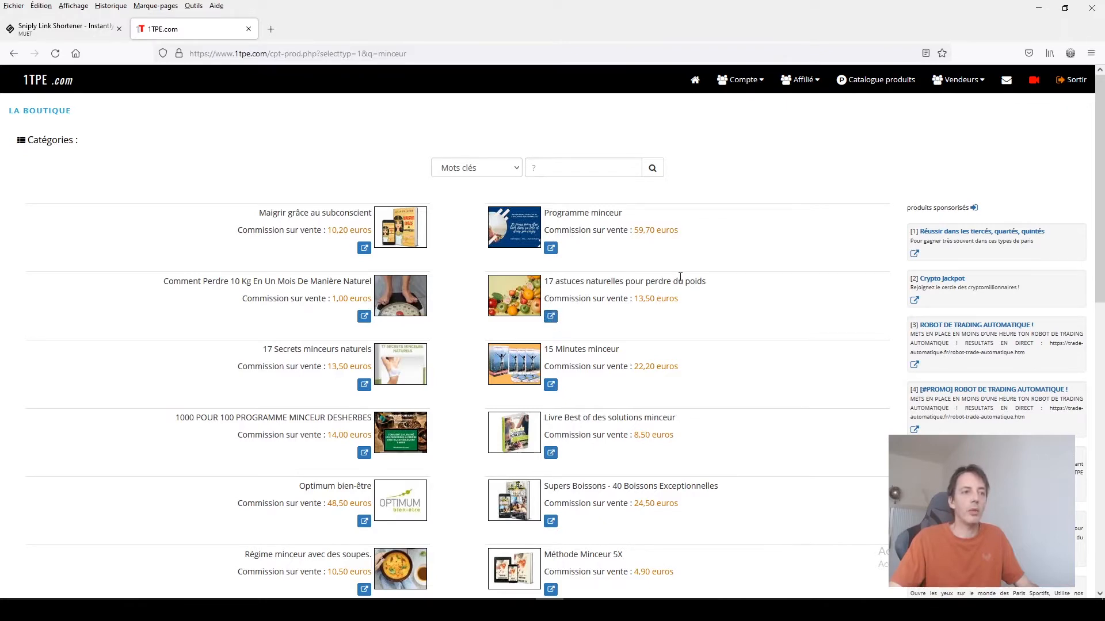
{"action": "left_click", "coordinate": [552, 319]}
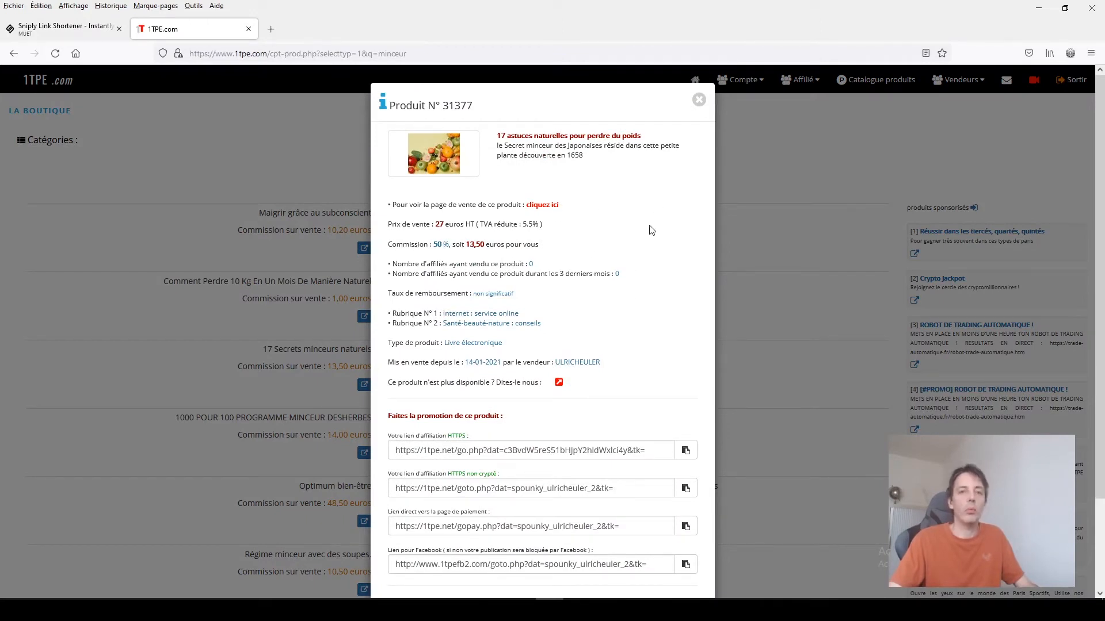
Step: Copy the 'HTTPS non crypté' affiliate link of product N° 31377 and switch to Sniply
{"action": "scroll", "coordinate": [636, 308], "scroll_direction": "down", "scroll_amount": 2}
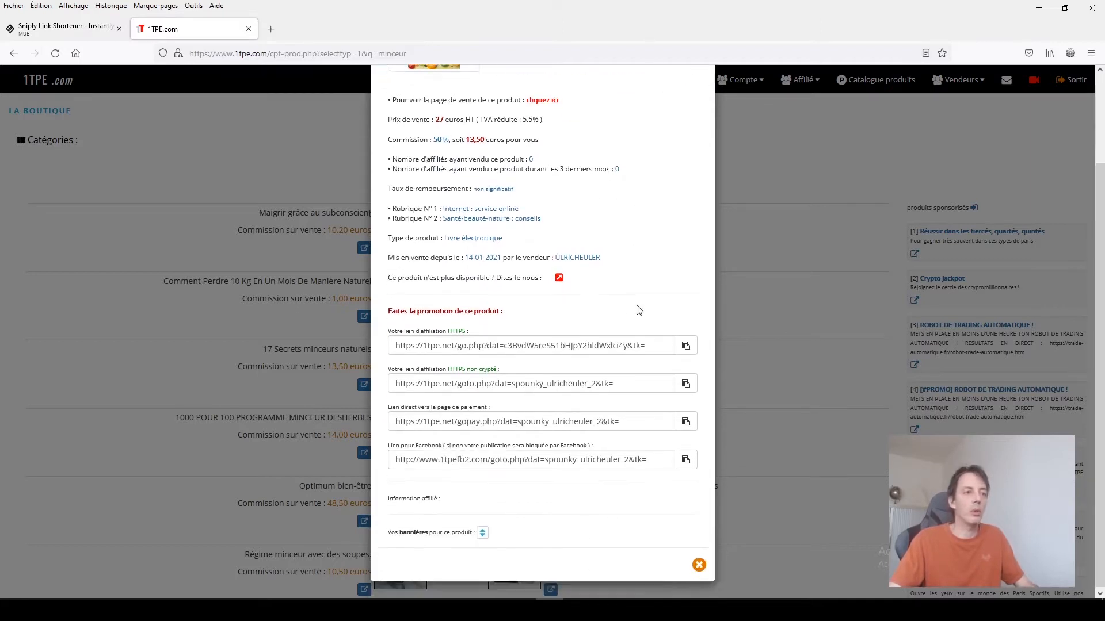
{"action": "scroll", "coordinate": [636, 308], "scroll_direction": "up", "scroll_amount": 2}
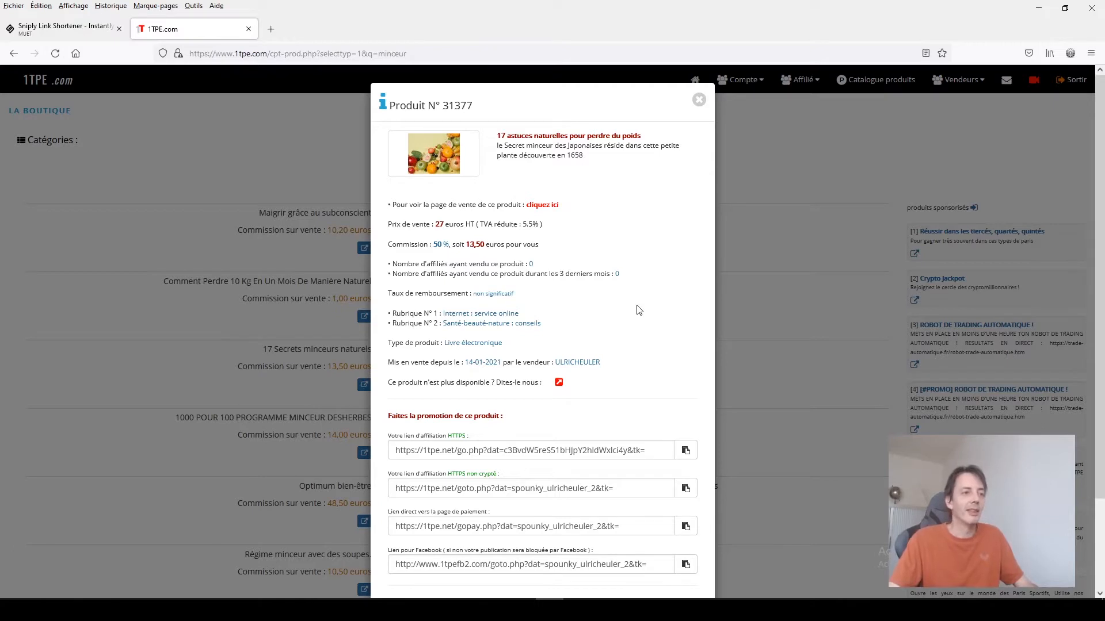
{"action": "scroll", "coordinate": [637, 310], "scroll_direction": "down", "scroll_amount": 2}
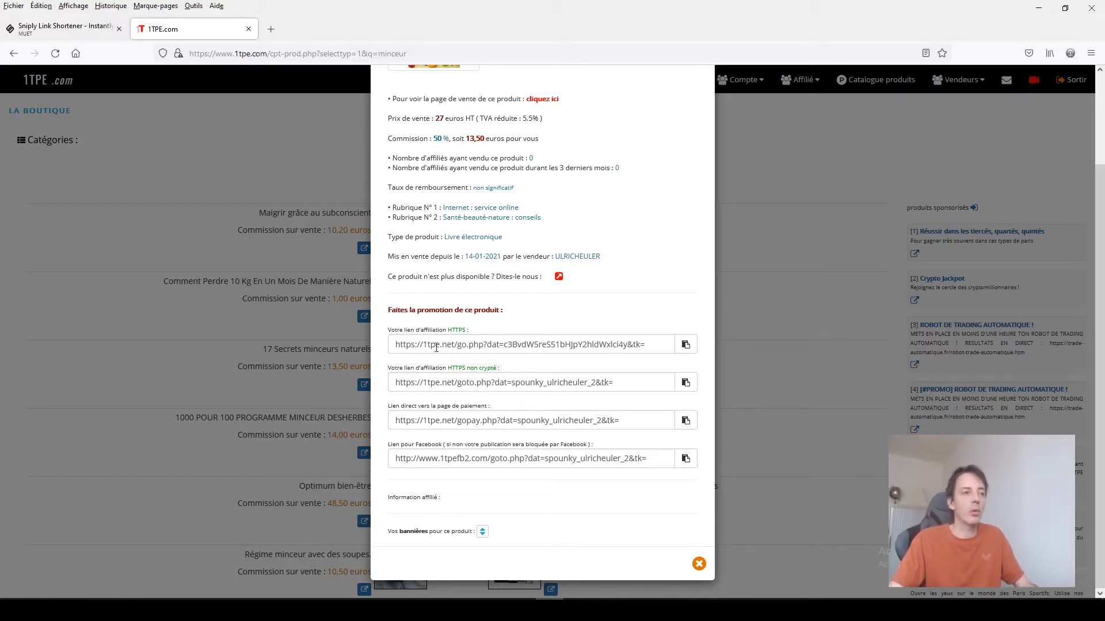
{"action": "left_click_drag", "start_coordinate": [396, 344], "coordinate": [645, 344]}
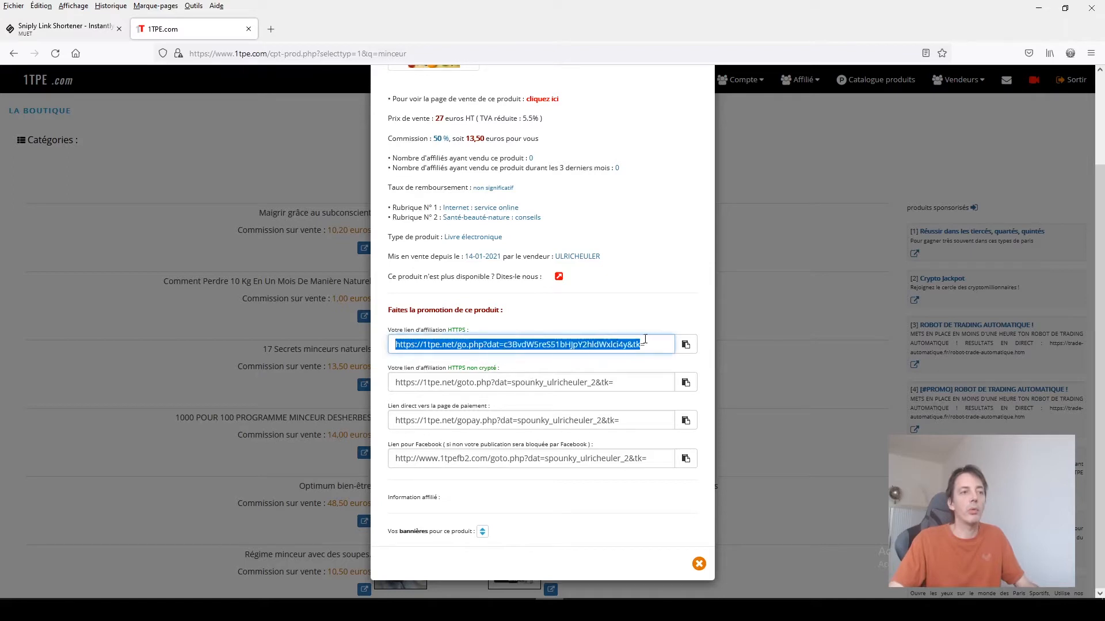
{"action": "left_click", "coordinate": [667, 339]}
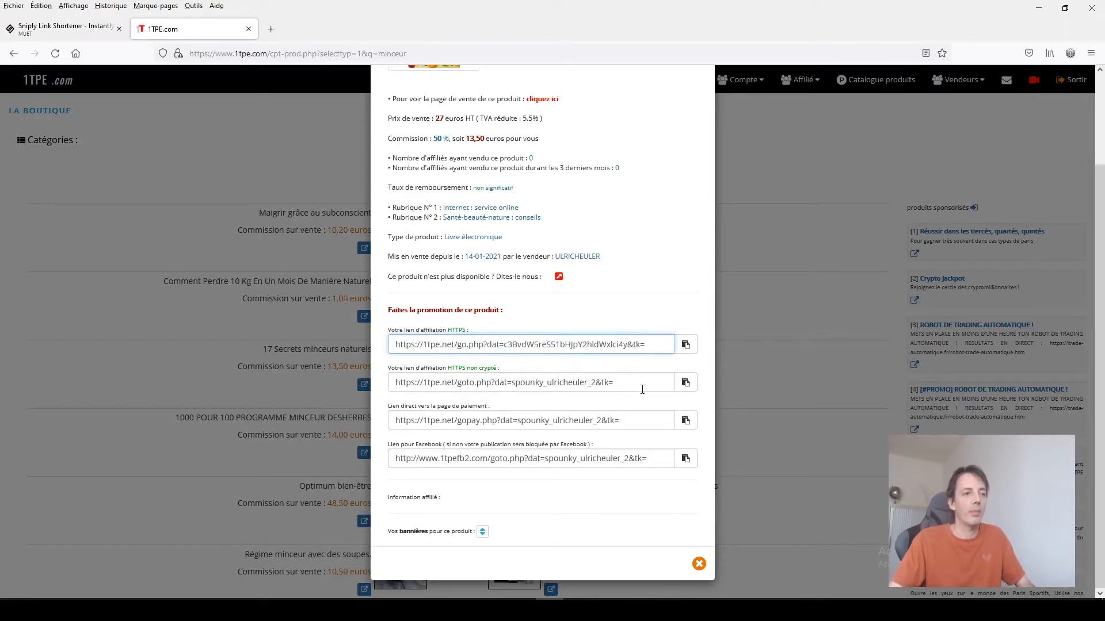
{"action": "left_click", "coordinate": [690, 387]}
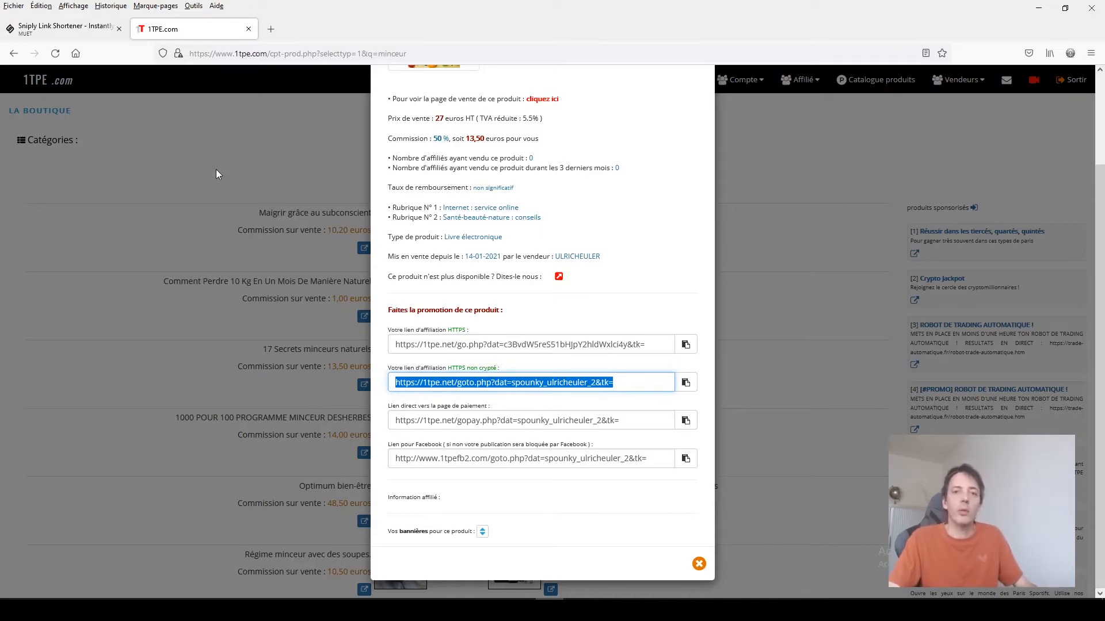
{"action": "left_click", "coordinate": [41, 29]}
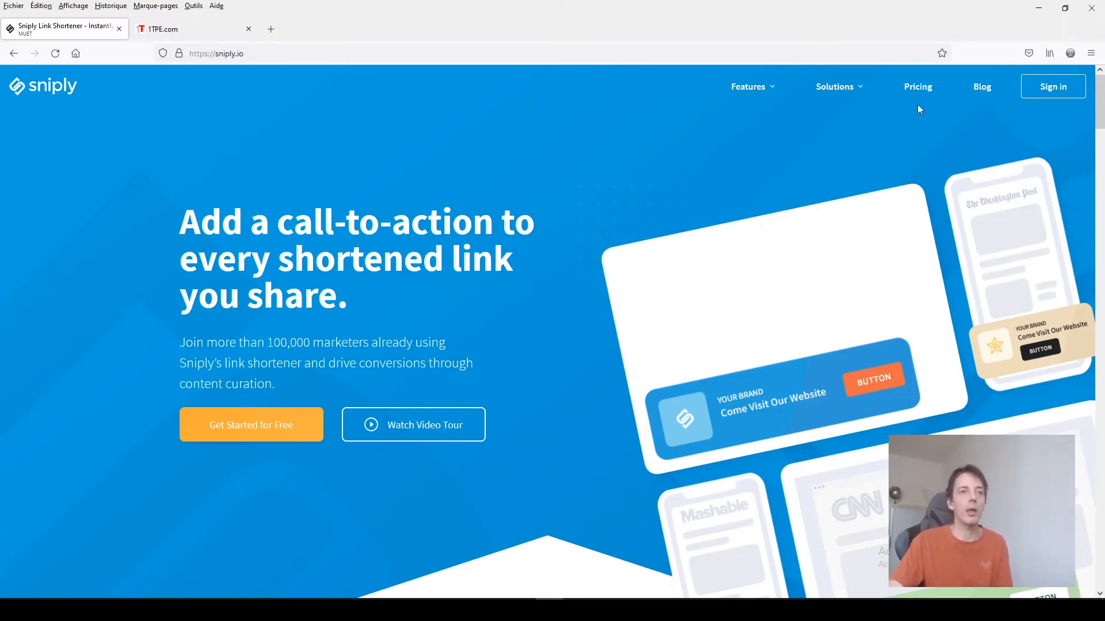
Step: View Sniply's monthly plans: Basic $29, Pro $79, Business $149 and Agency $299
{"action": "left_click", "coordinate": [921, 89]}
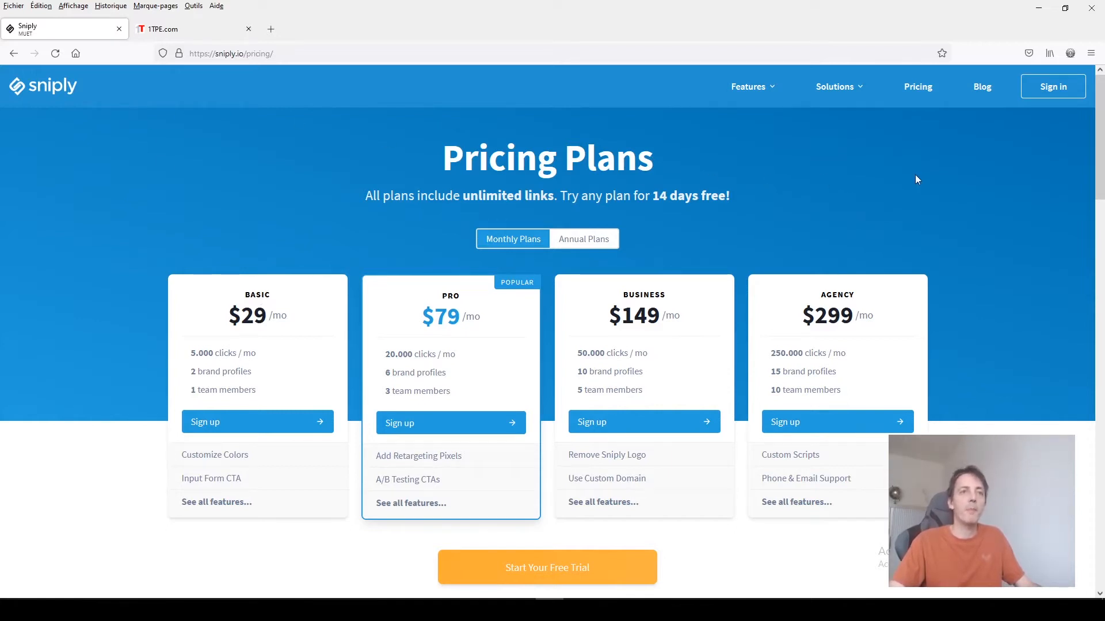
Step: Sign up for a free Sniply account with a name, e-mail address and password
{"action": "left_click", "coordinate": [1052, 87]}
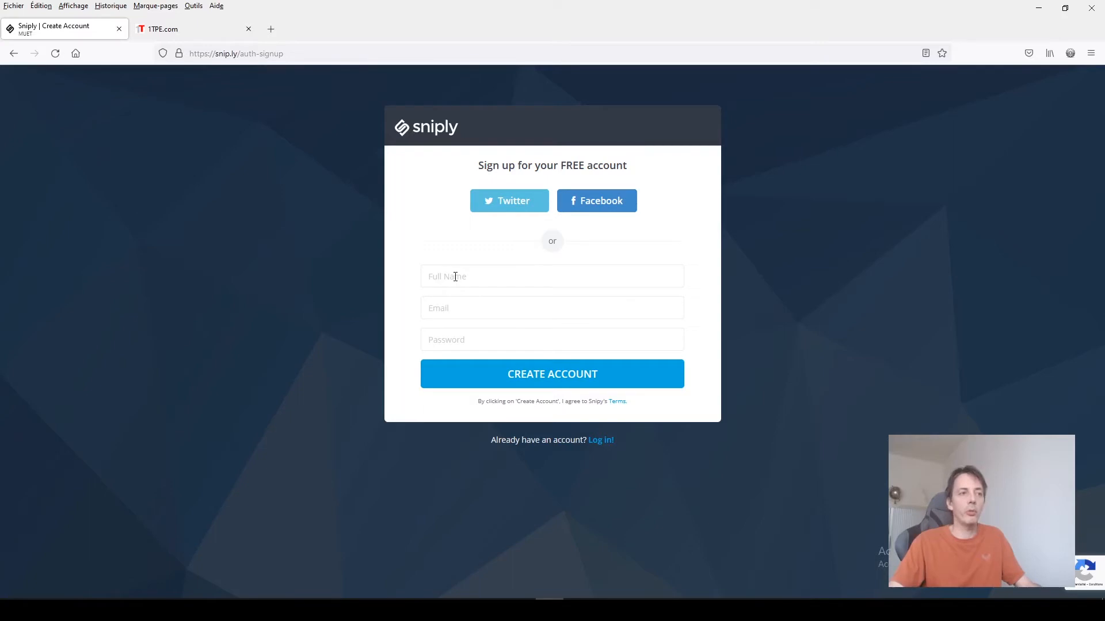
{"action": "type", "text": "sam"}
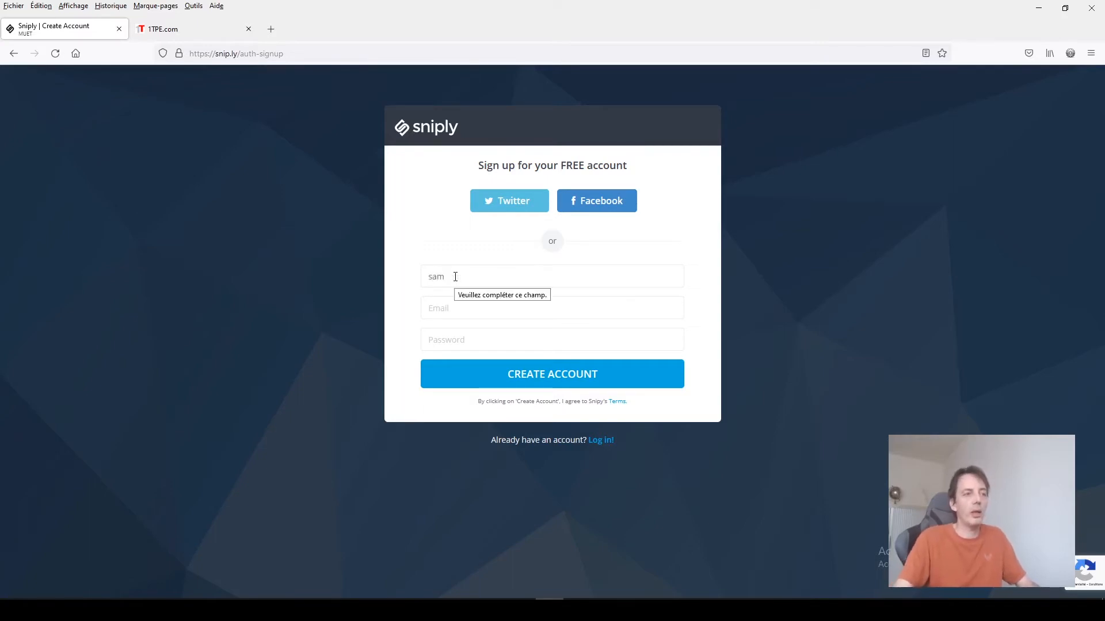
{"action": "left_click", "coordinate": [448, 310]}
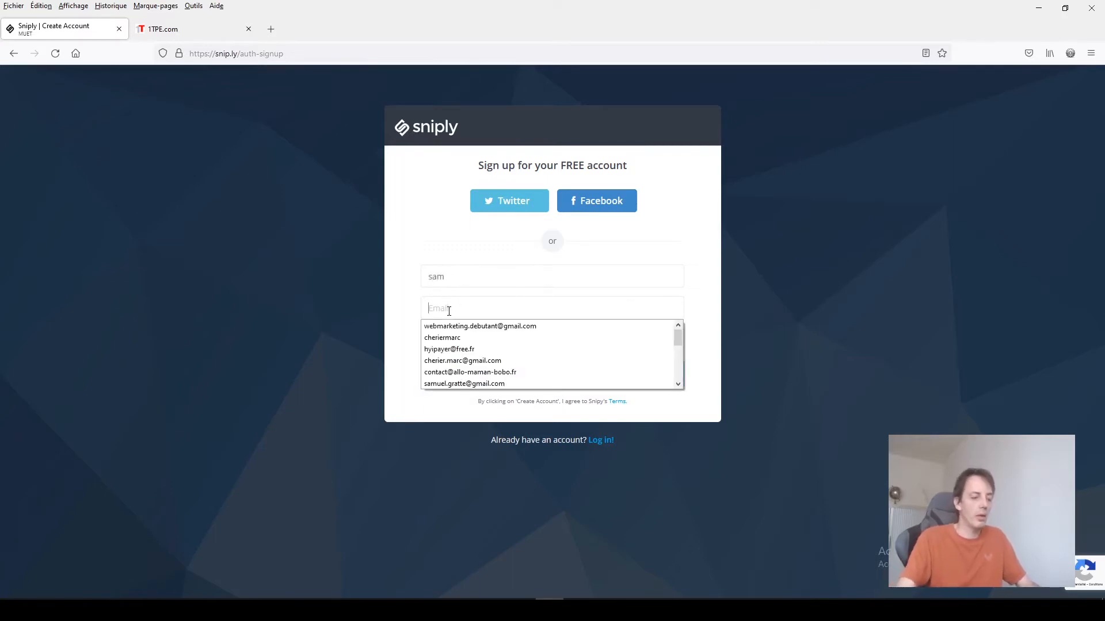
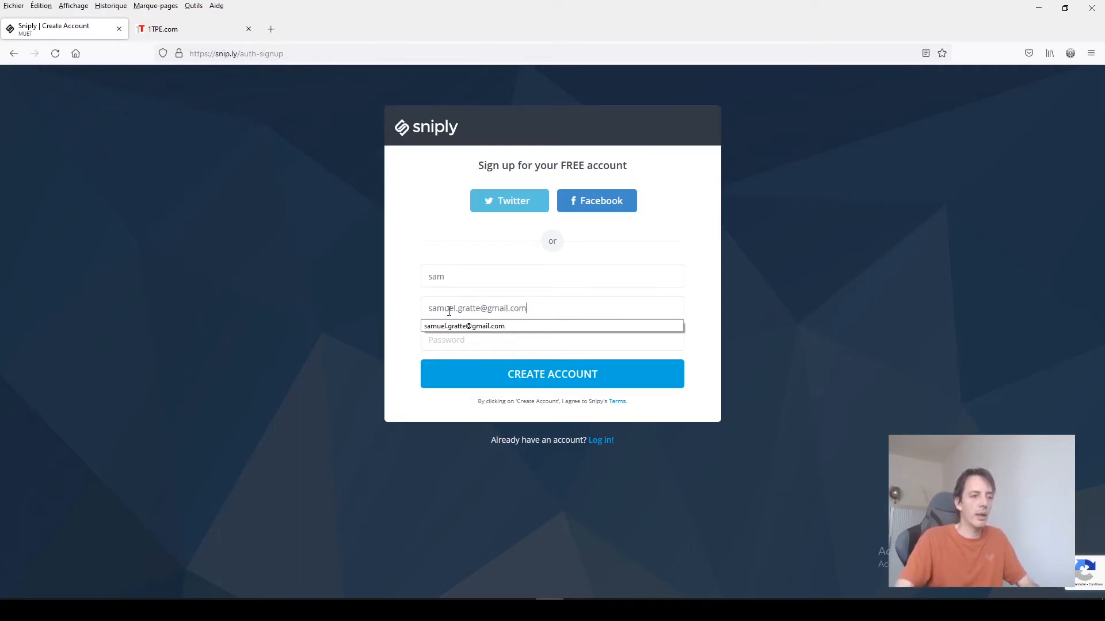
{"action": "left_click", "coordinate": [431, 339]}
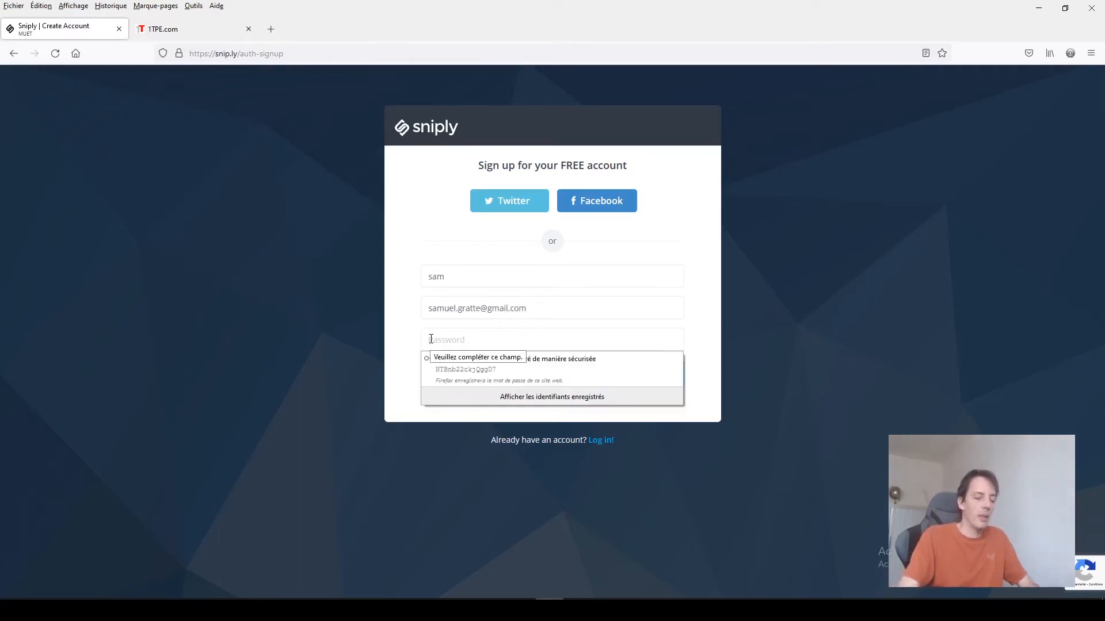
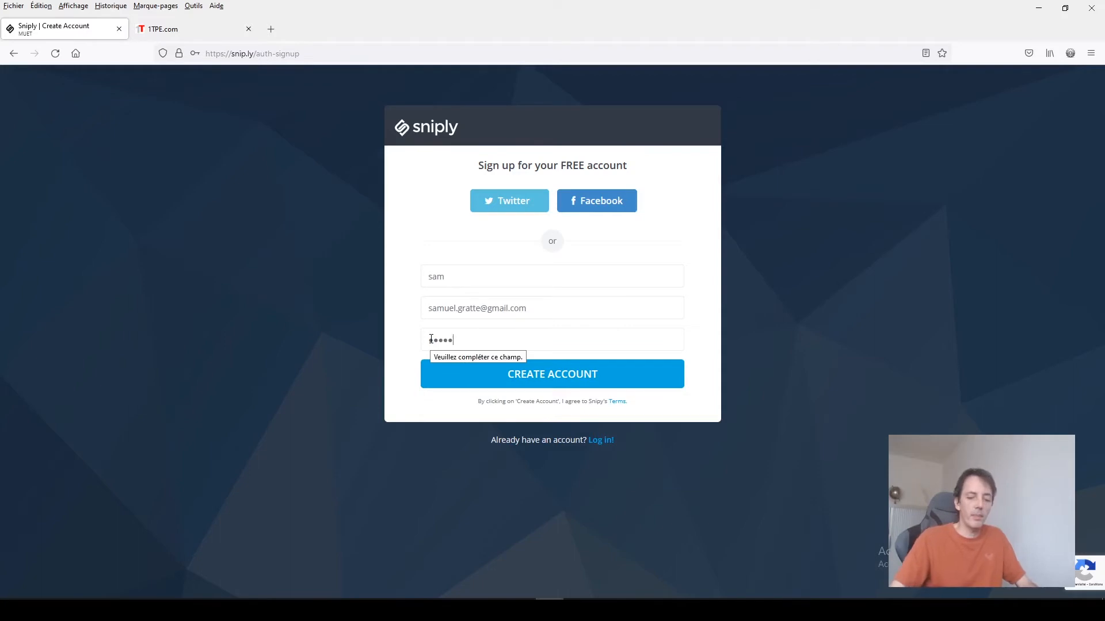
{"action": "key", "text": "Return"}
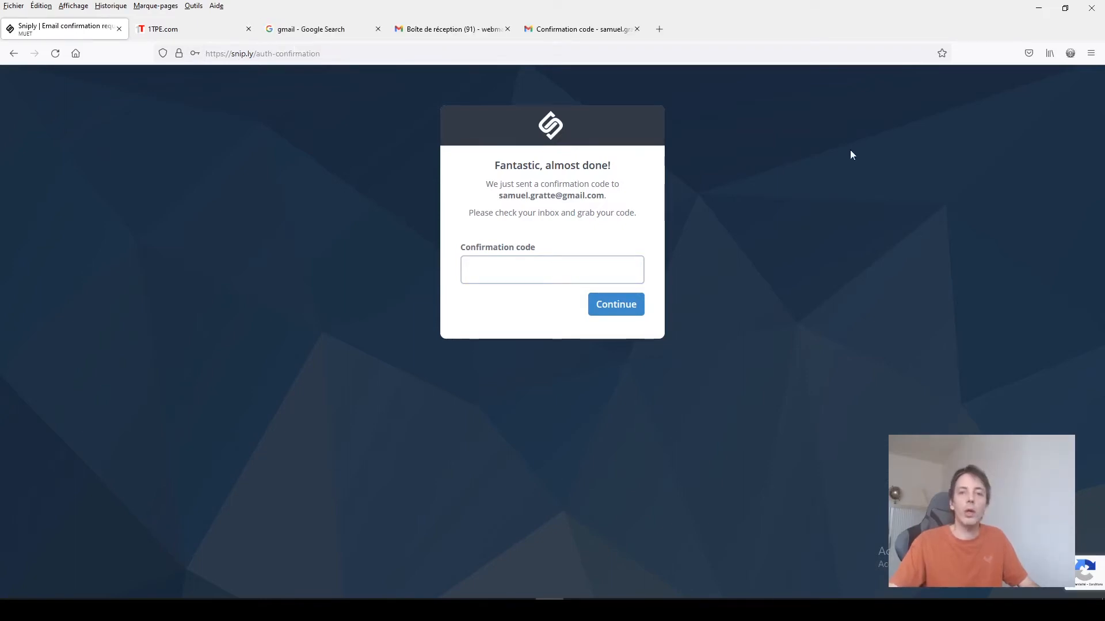
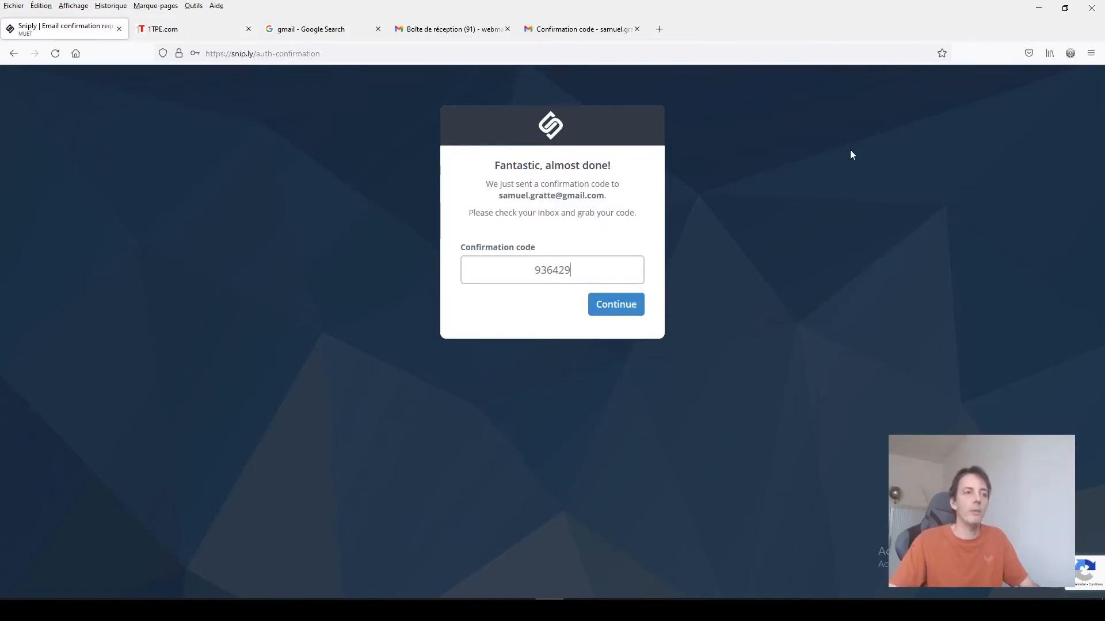
Step: Confirm the account with the emailed code, then start a new call-to-action
{"action": "key", "text": "Return"}
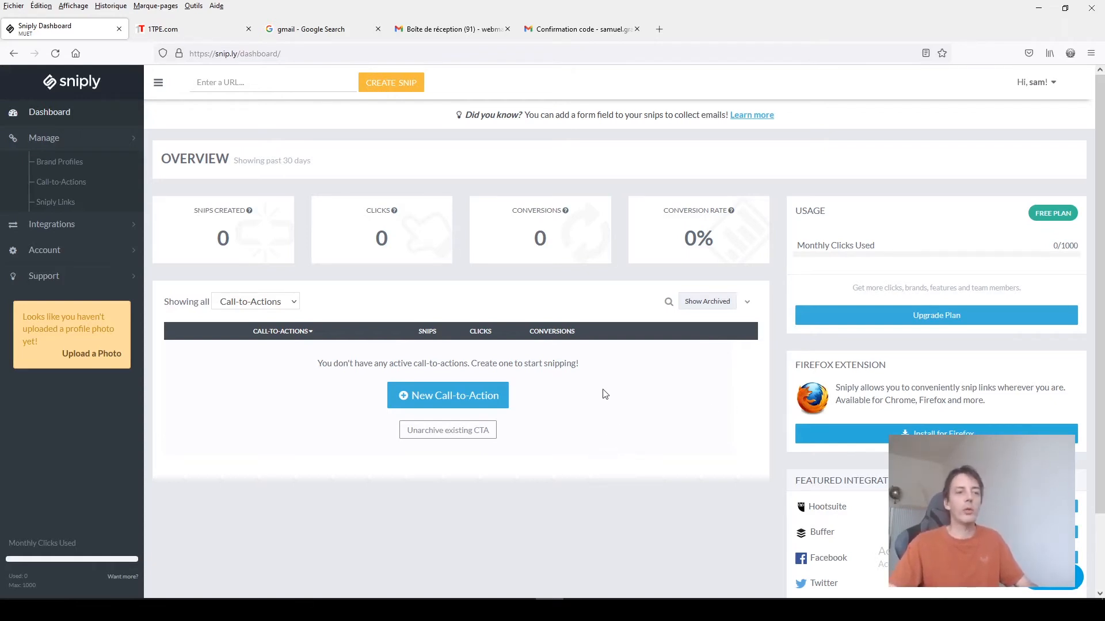
{"action": "left_click", "coordinate": [472, 399]}
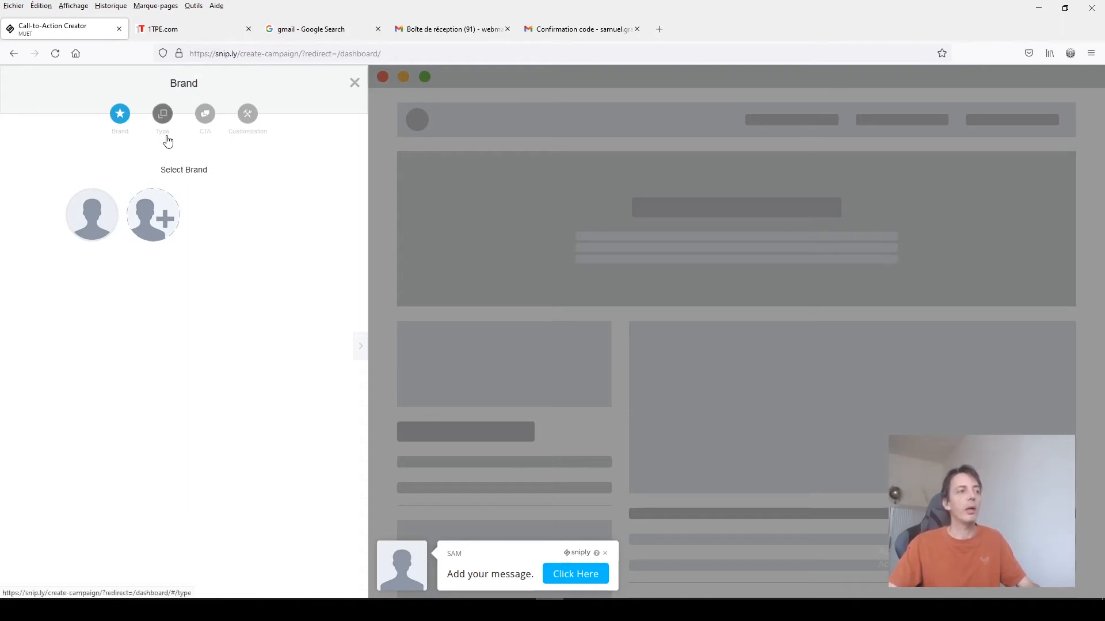
Step: Pick the brand and set the new call-to-action's type to Button
{"action": "left_click", "coordinate": [92, 212]}
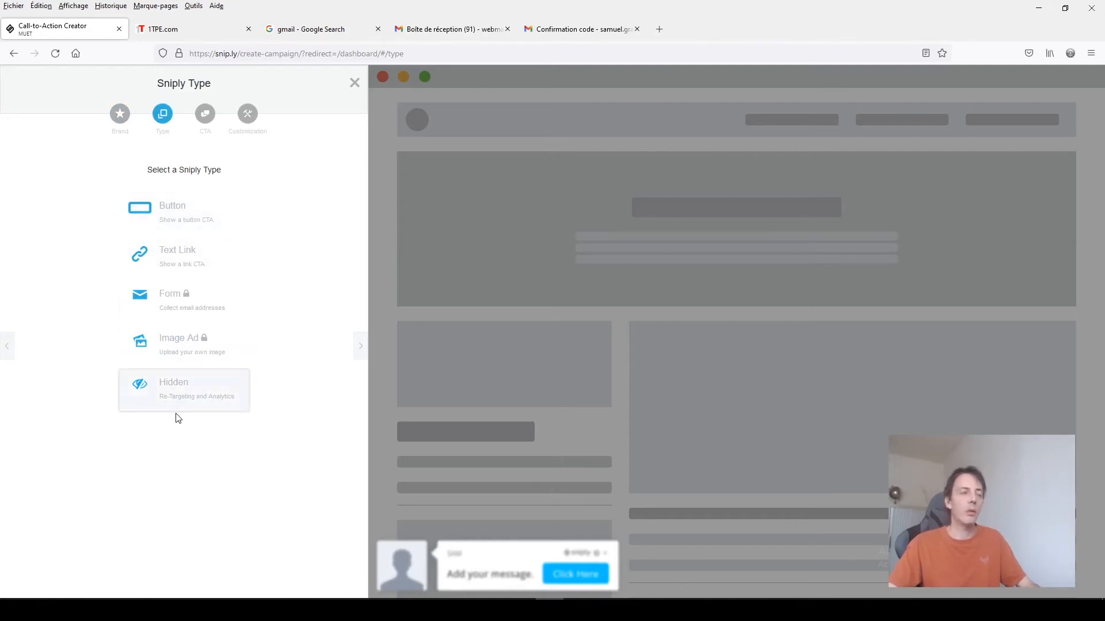
{"action": "left_click", "coordinate": [170, 259]}
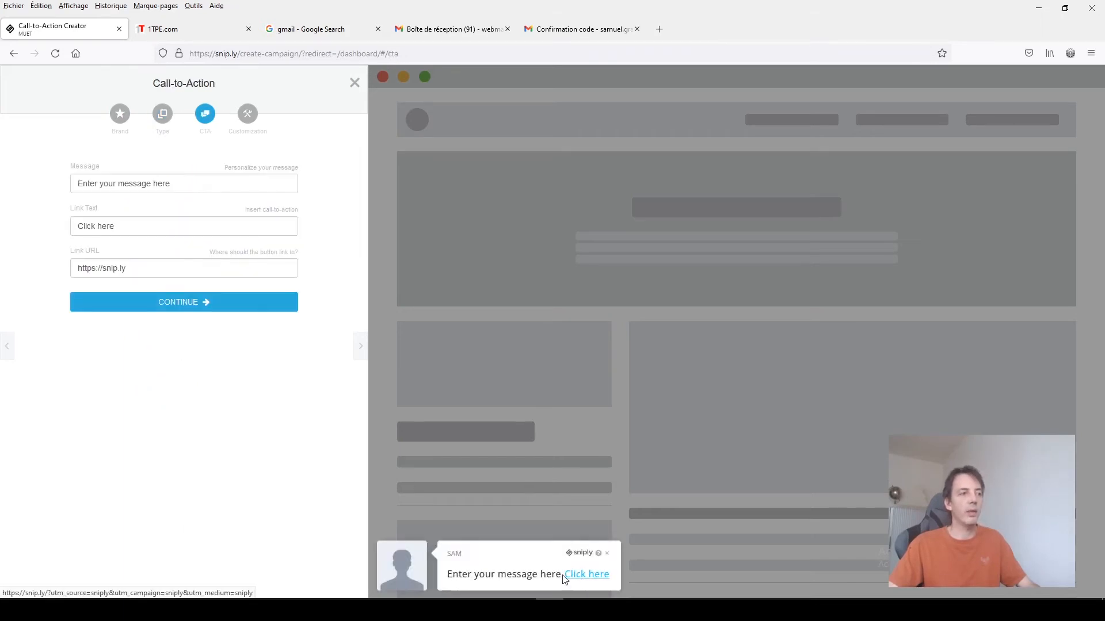
{"action": "left_click", "coordinate": [125, 126]}
{"action": "left_click", "coordinate": [106, 230]}
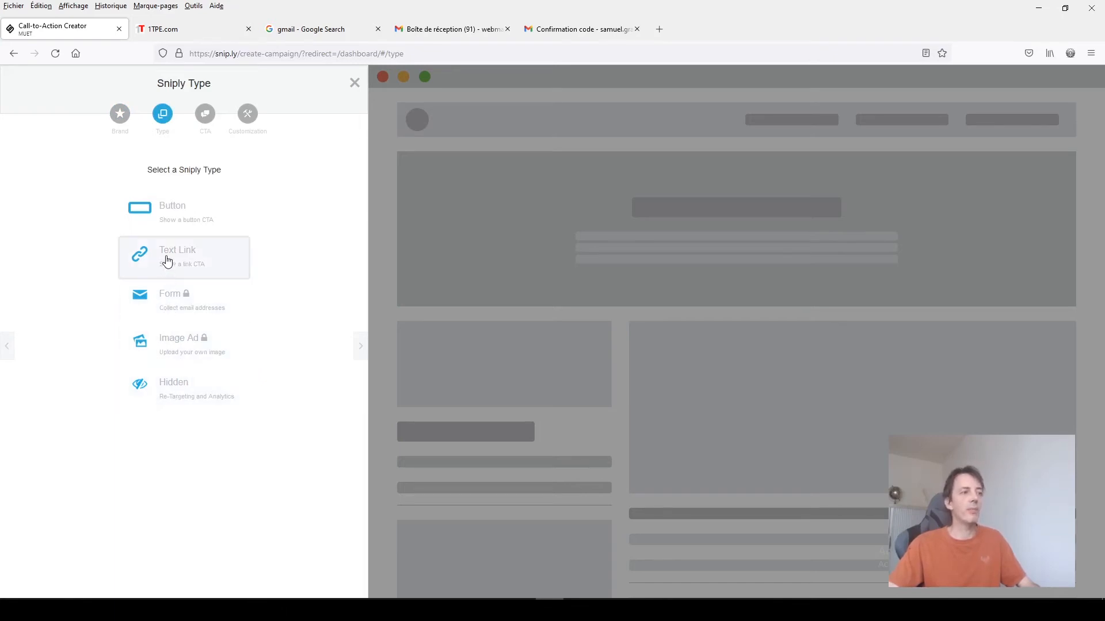
{"action": "left_click", "coordinate": [167, 214]}
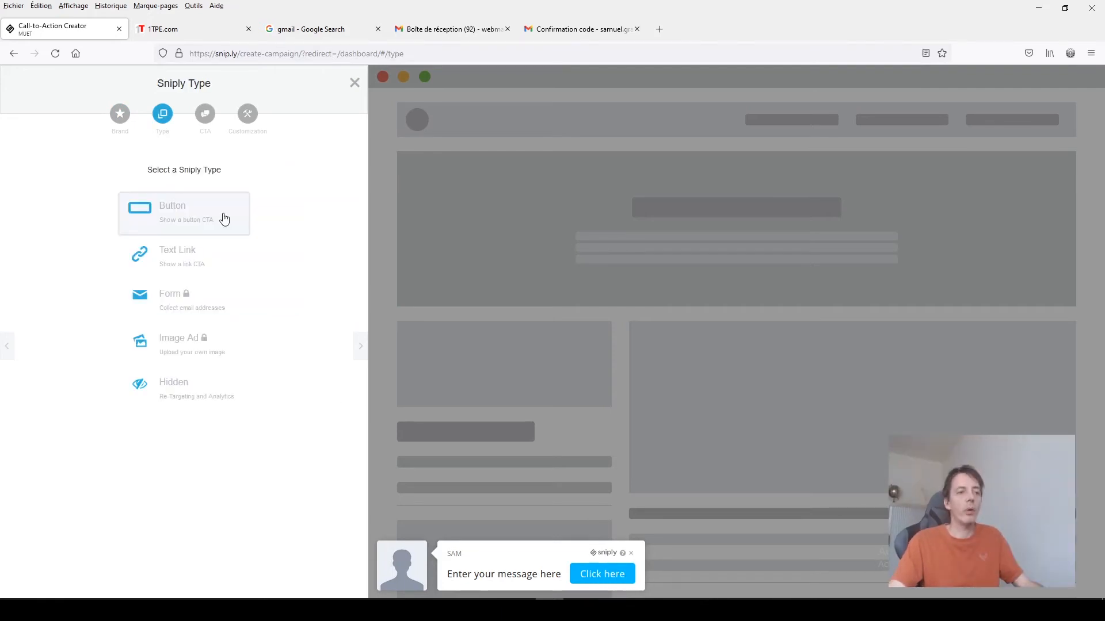
{"action": "left_click", "coordinate": [224, 219]}
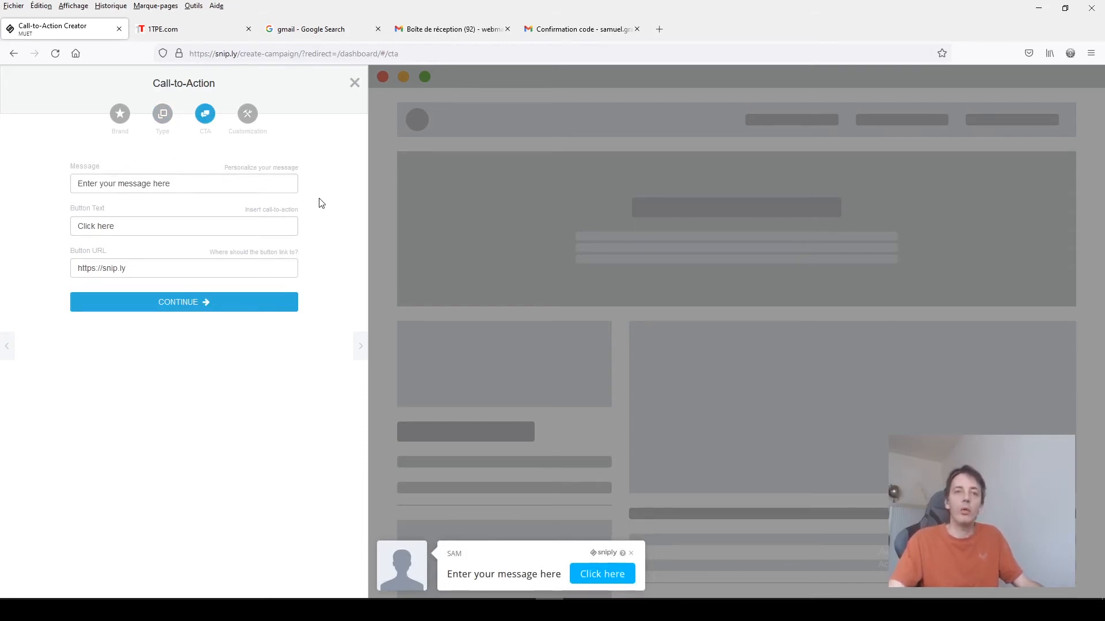
Step: Copy the title '17 astuces naturelles pour perdre du poids' from 1TPE and return to Sniply
{"action": "left_click", "coordinate": [204, 30]}
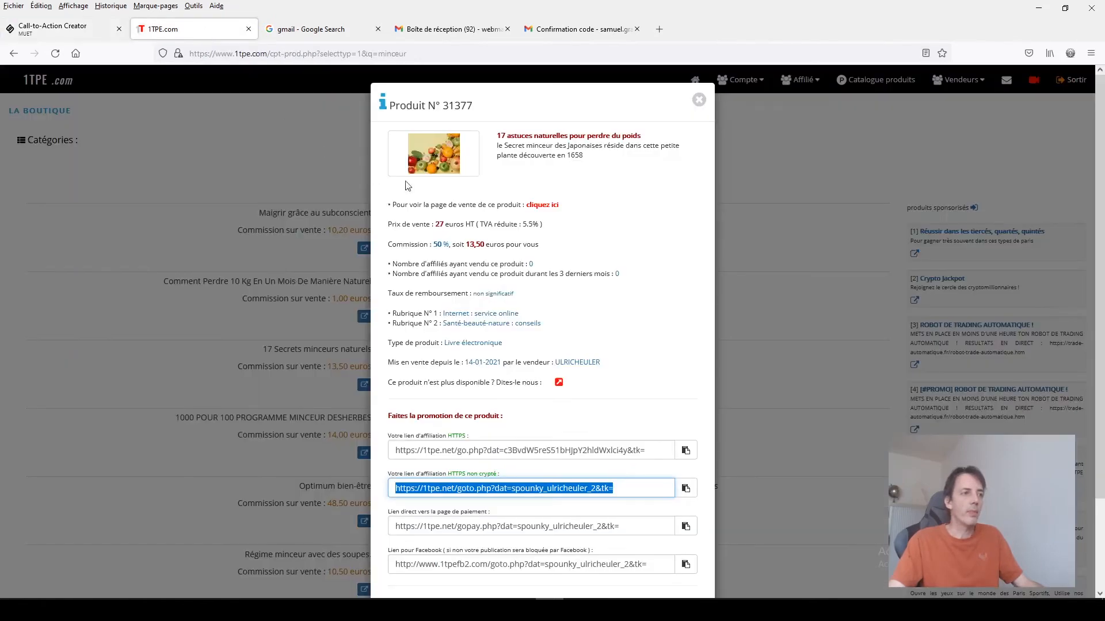
{"action": "left_click_drag", "start_coordinate": [647, 136], "coordinate": [528, 133]}
{"action": "key", "text": "ctrl+c"}
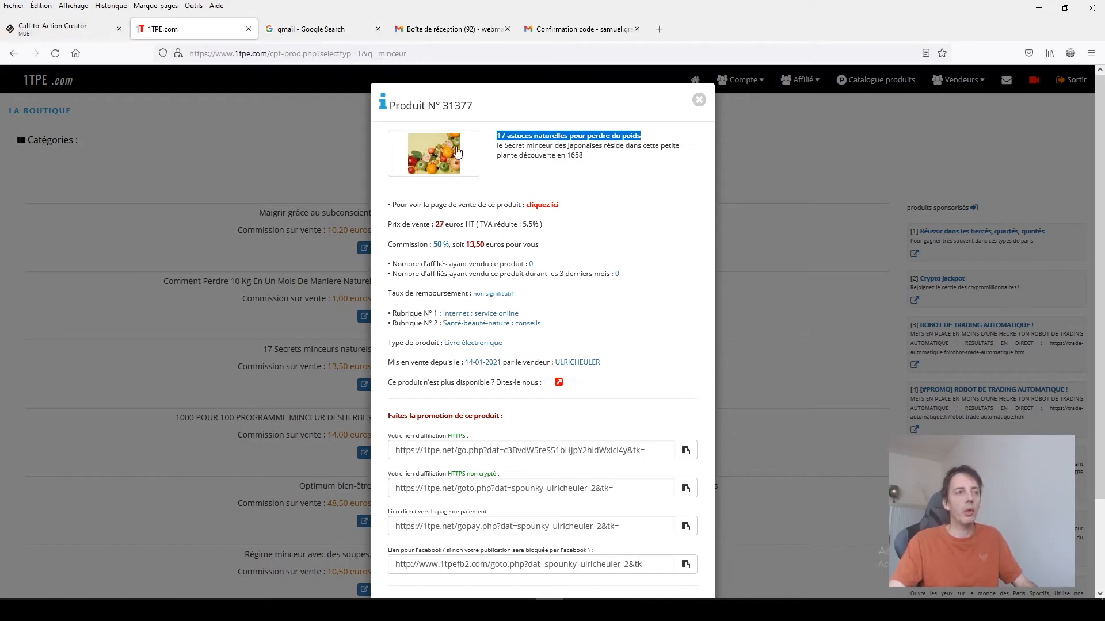
{"action": "left_click", "coordinate": [58, 28]}
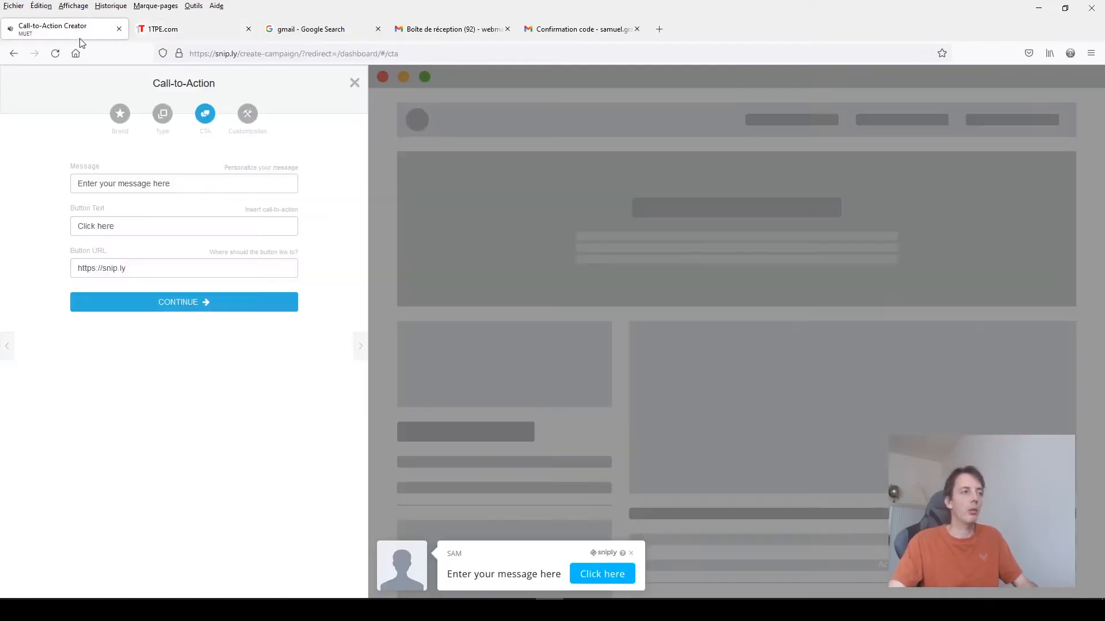
Step: Set the CTA message to '17 astuces naturelles pour perdre du poids' and button text 'Cliquez ici'
{"action": "left_click_drag", "start_coordinate": [226, 185], "coordinate": [35, 165]}
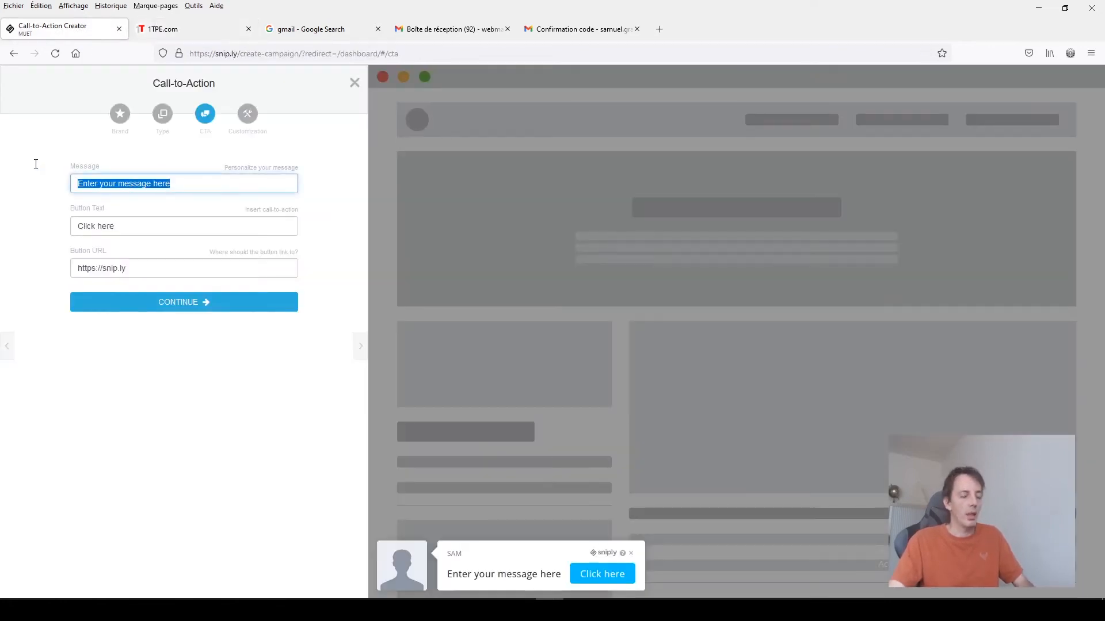
{"action": "key", "text": "ctrl+v"}
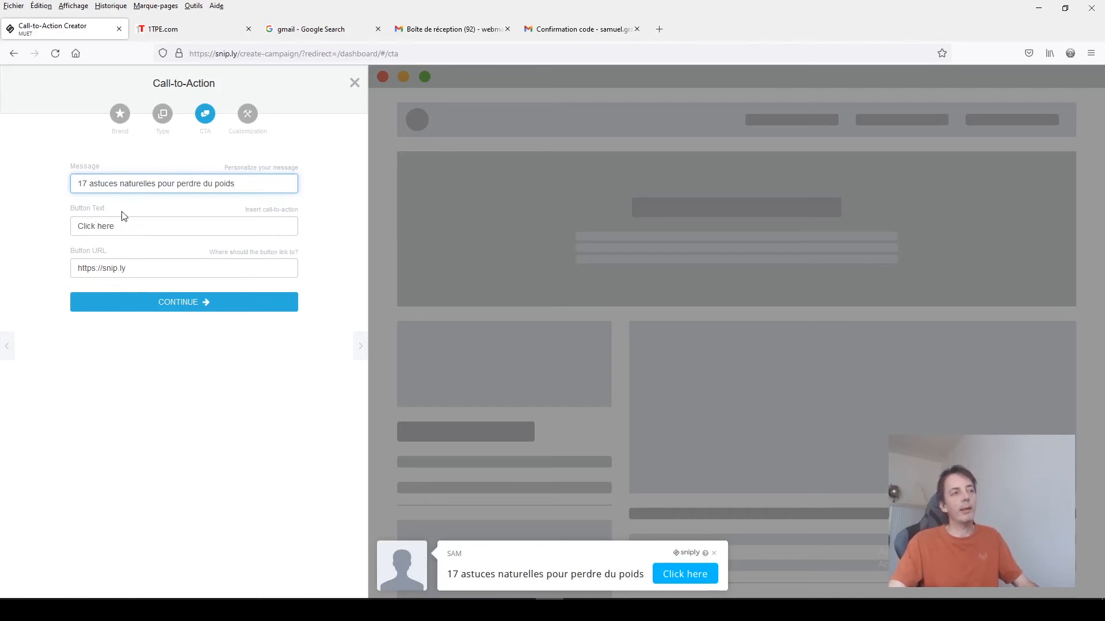
{"action": "left_click_drag", "start_coordinate": [123, 225], "coordinate": [63, 225]}
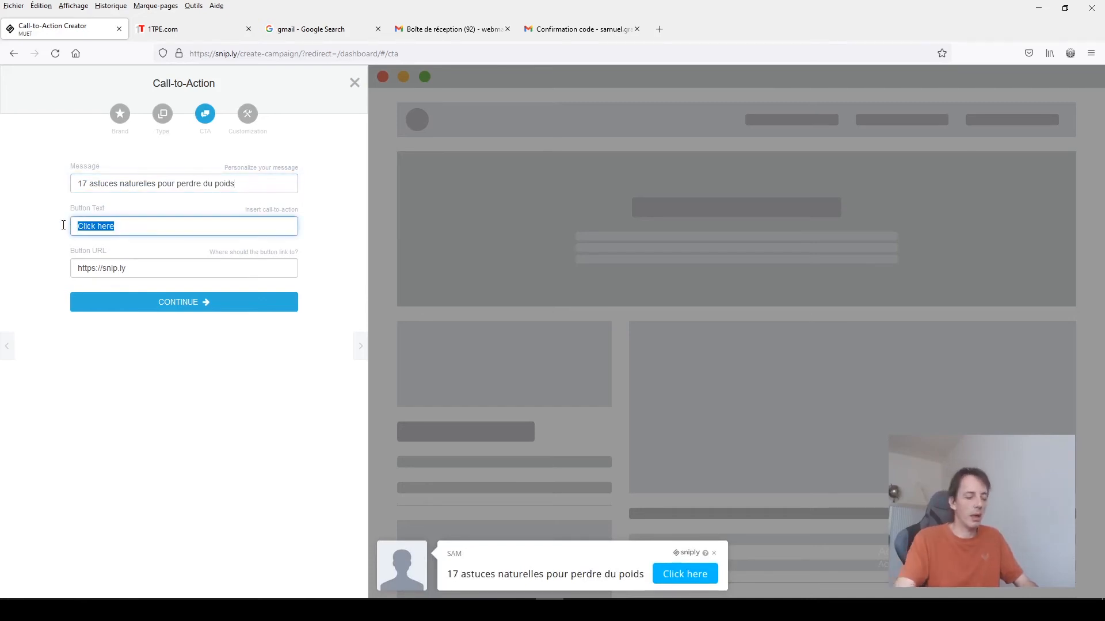
{"action": "type", "text": "Cliquez"}
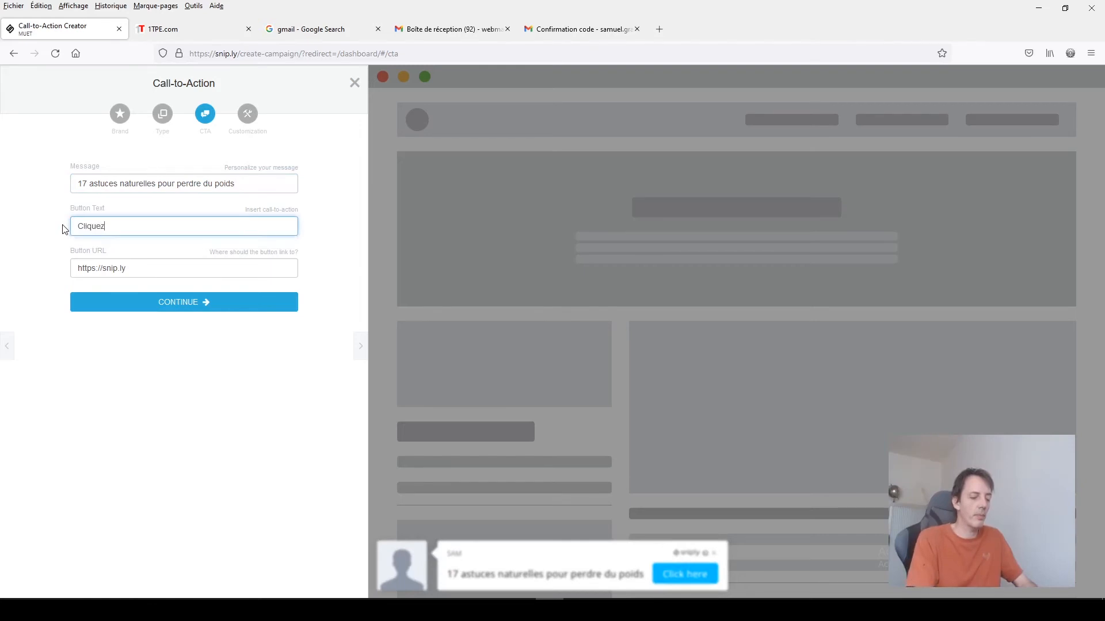
{"action": "type", "text": " ici"}
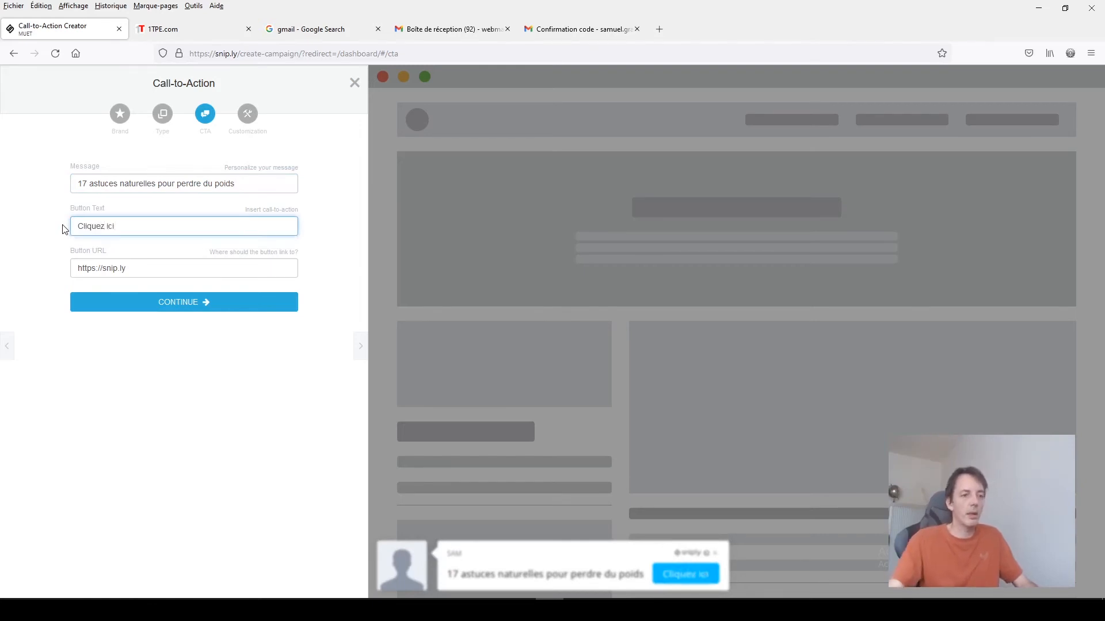
{"action": "left_click", "coordinate": [139, 494]}
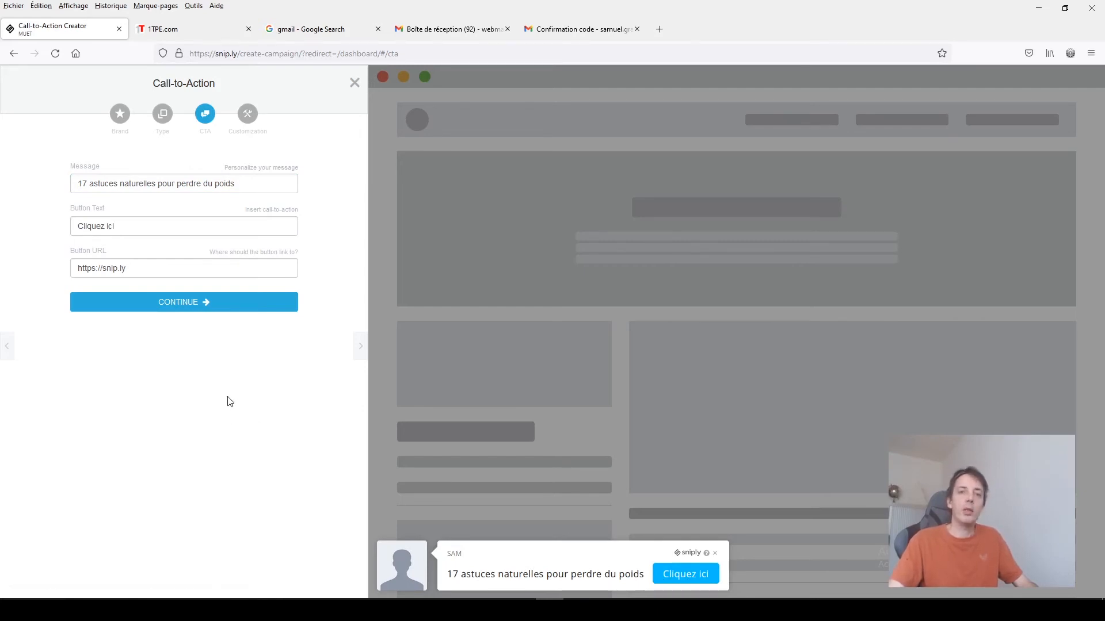
Step: Copy the unencrypted 1TPE affiliate link and paste it as the button URL
{"action": "left_click", "coordinate": [169, 29]}
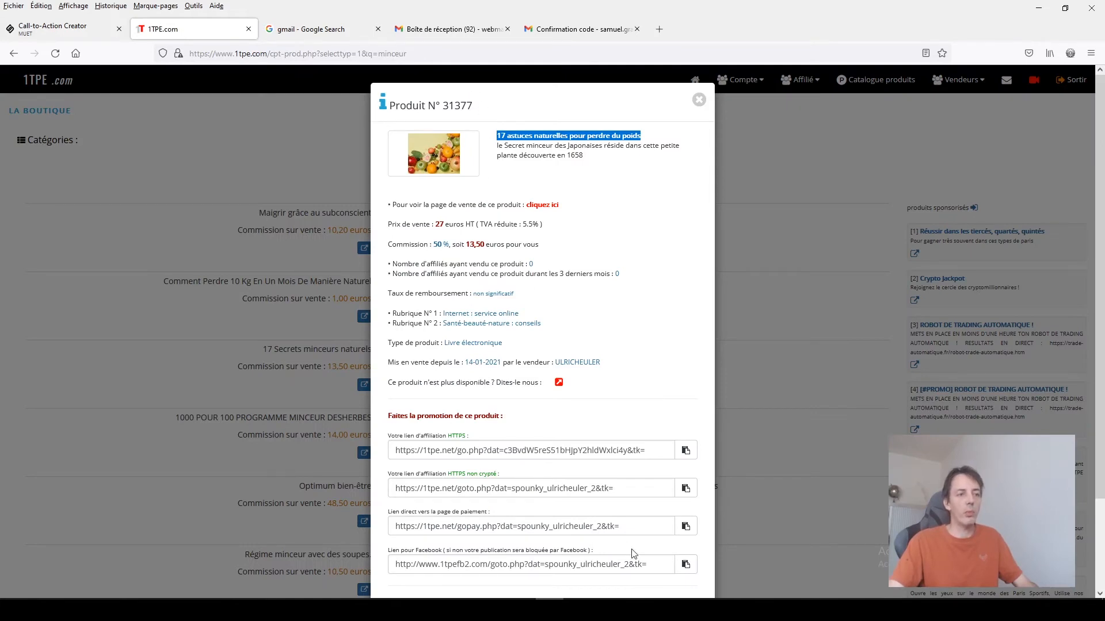
{"action": "left_click", "coordinate": [686, 489]}
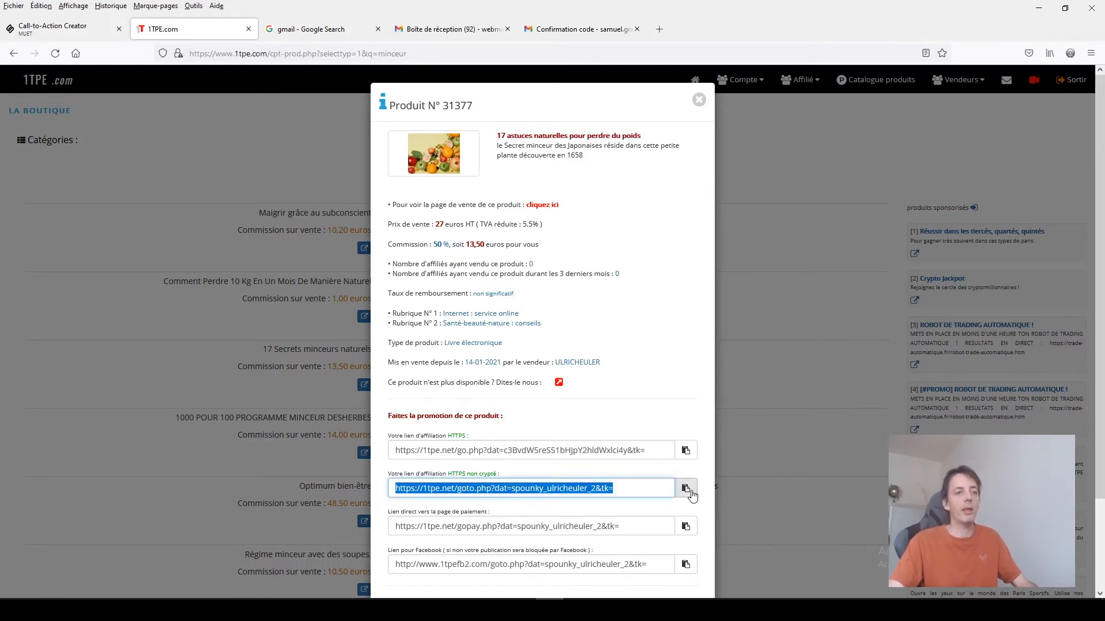
{"action": "left_click", "coordinate": [92, 30]}
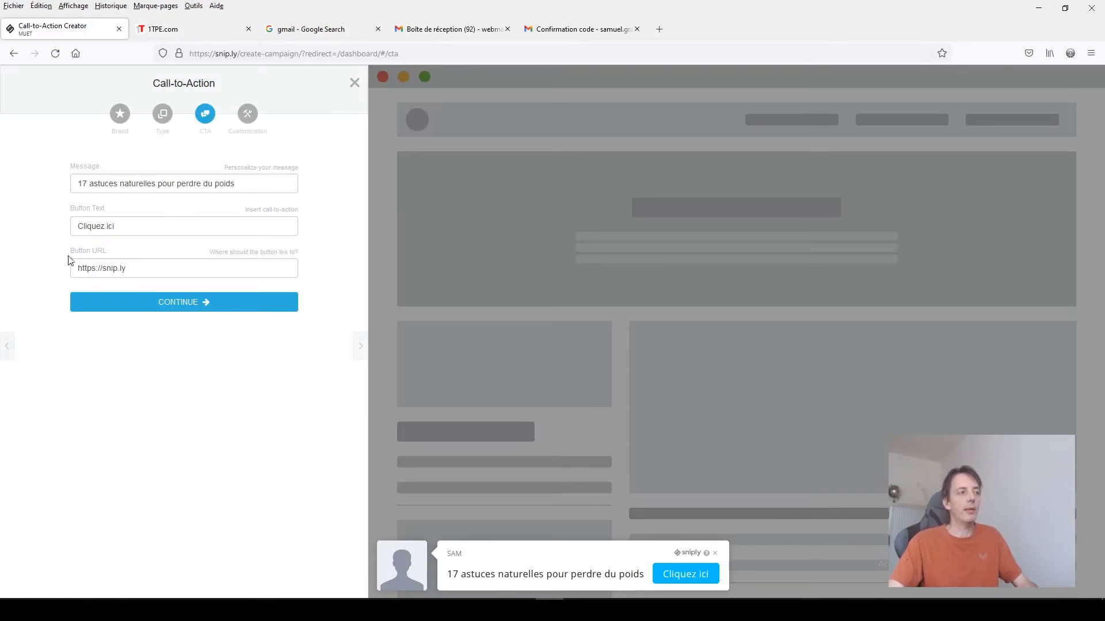
{"action": "left_click_drag", "start_coordinate": [130, 267], "coordinate": [52, 264]}
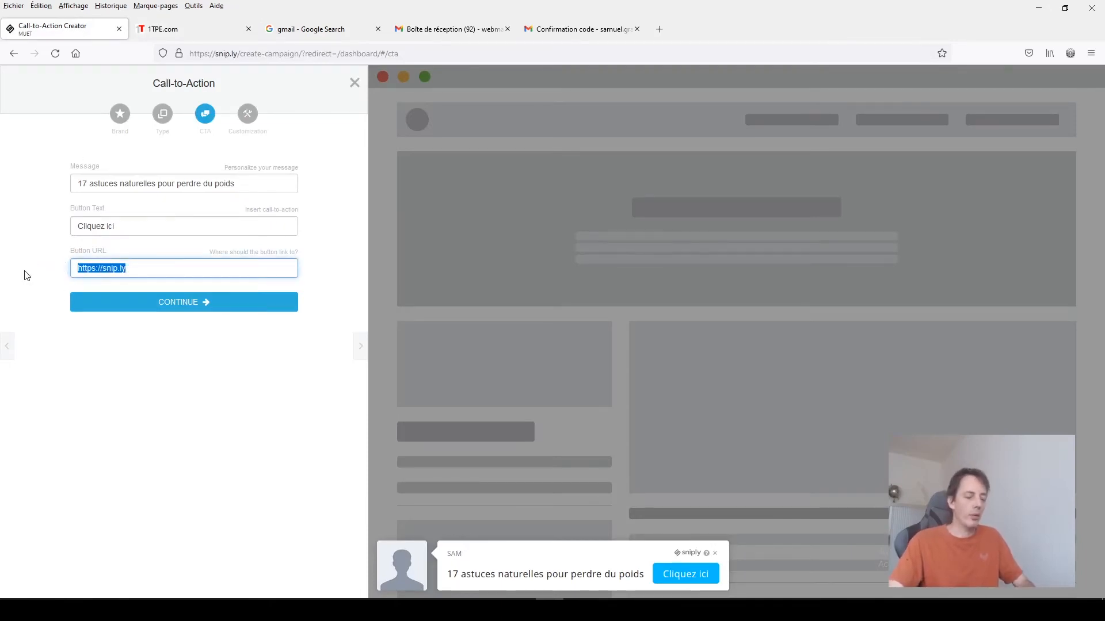
{"action": "key", "text": "ctrl+v"}
{"action": "left_click", "coordinate": [153, 420]}
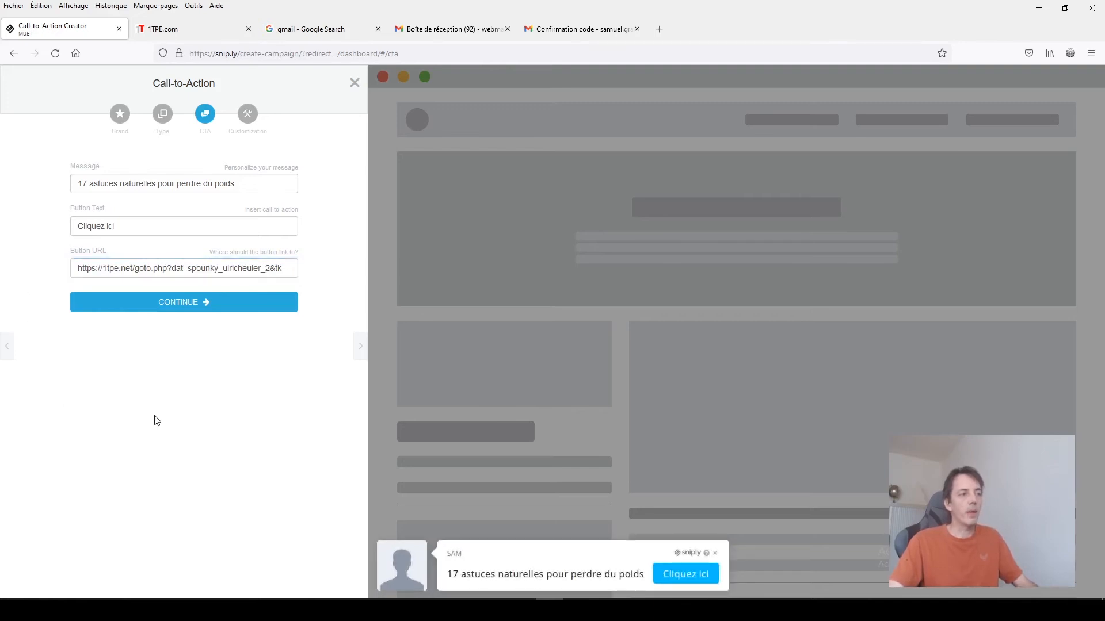
Step: Save the call-to-action and start a new snip that uses it
{"action": "left_click", "coordinate": [210, 306]}
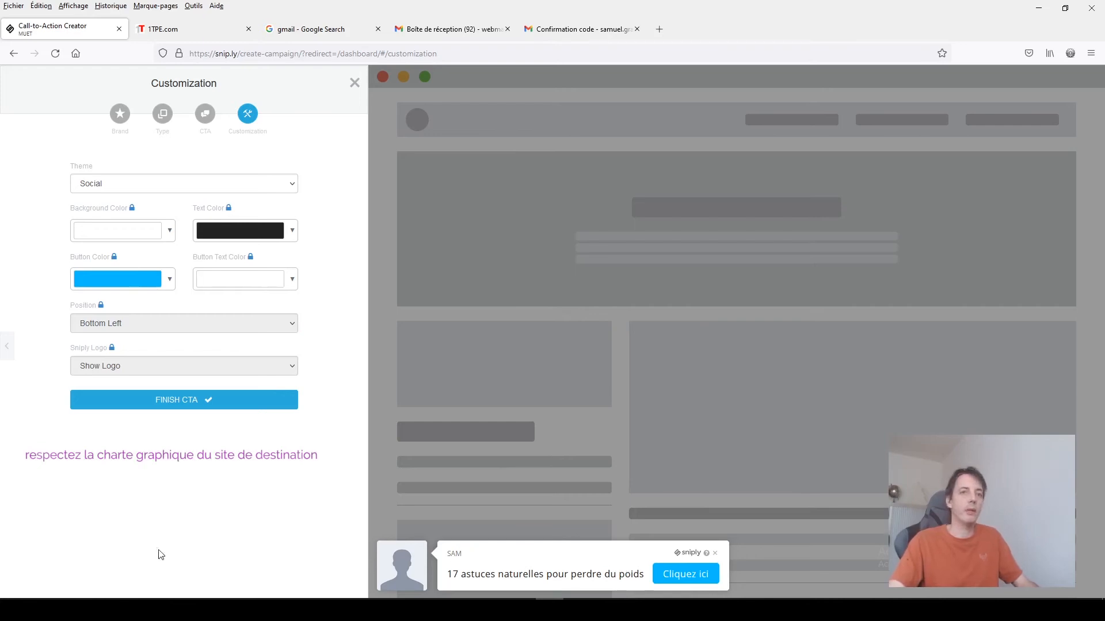
{"action": "left_click", "coordinate": [152, 407]}
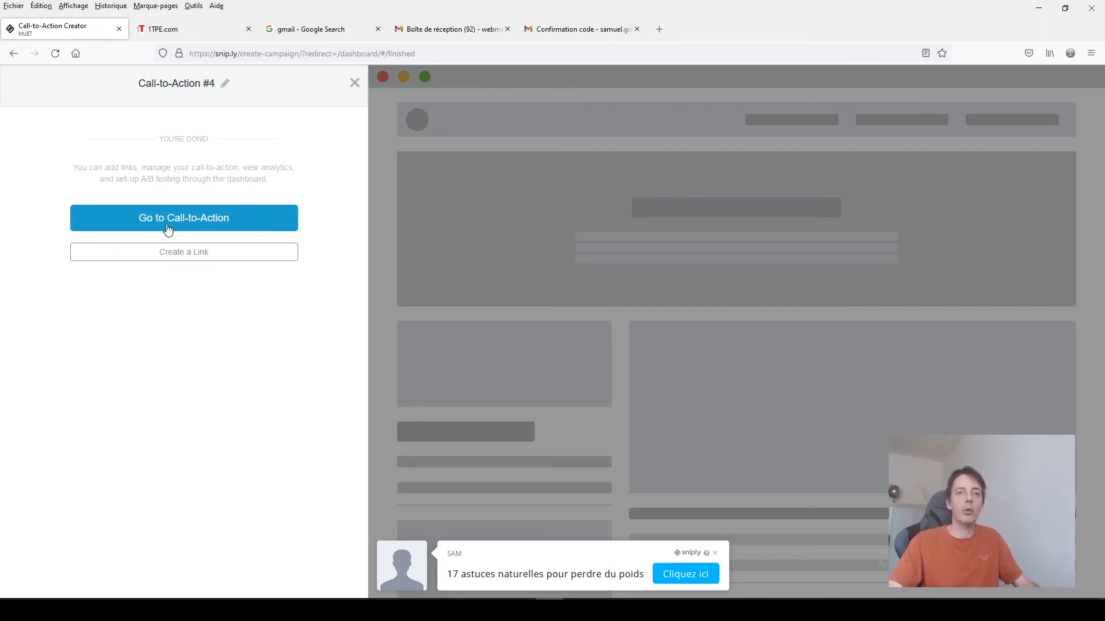
{"action": "left_click", "coordinate": [182, 257]}
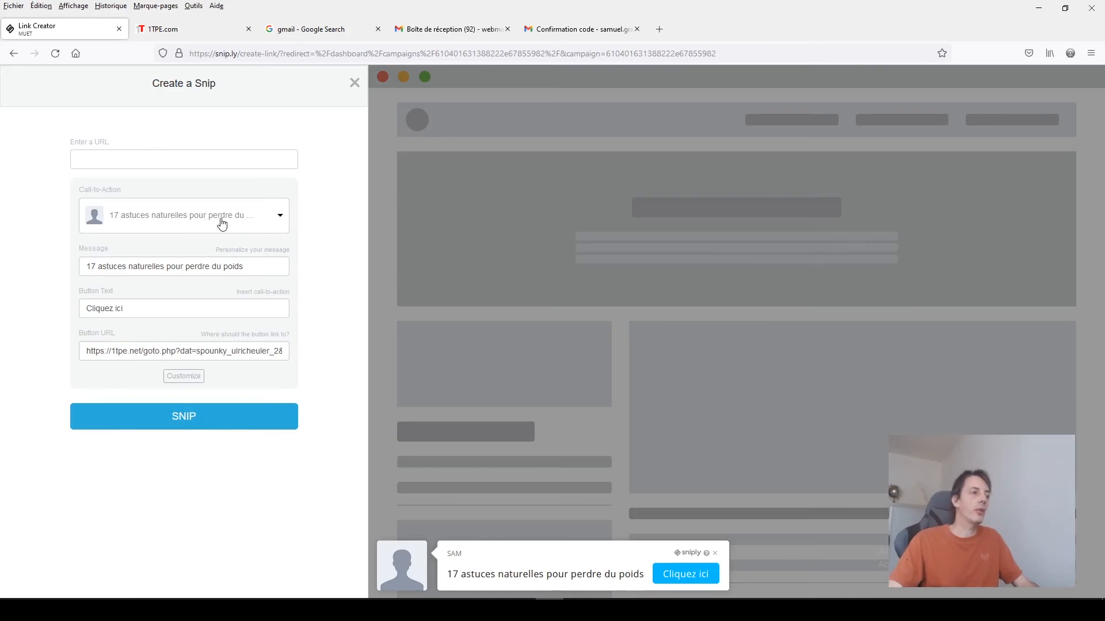
Step: Search Google for 'mincir' in a new tab
{"action": "left_click", "coordinate": [659, 30]}
{"action": "left_click", "coordinate": [495, 231]}
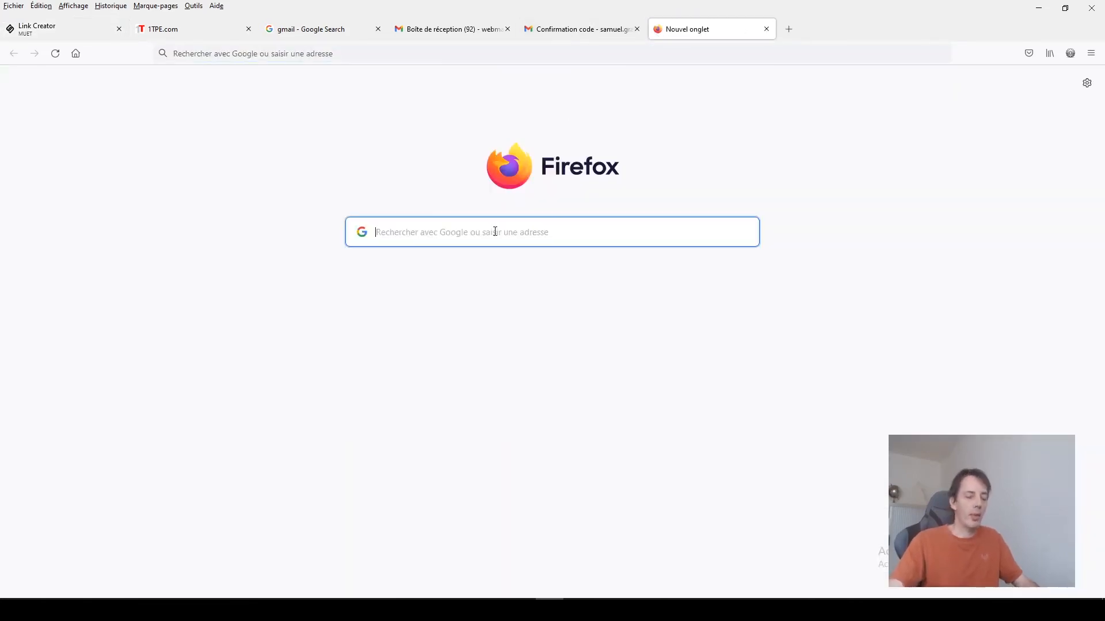
{"action": "type", "text": "mind"}
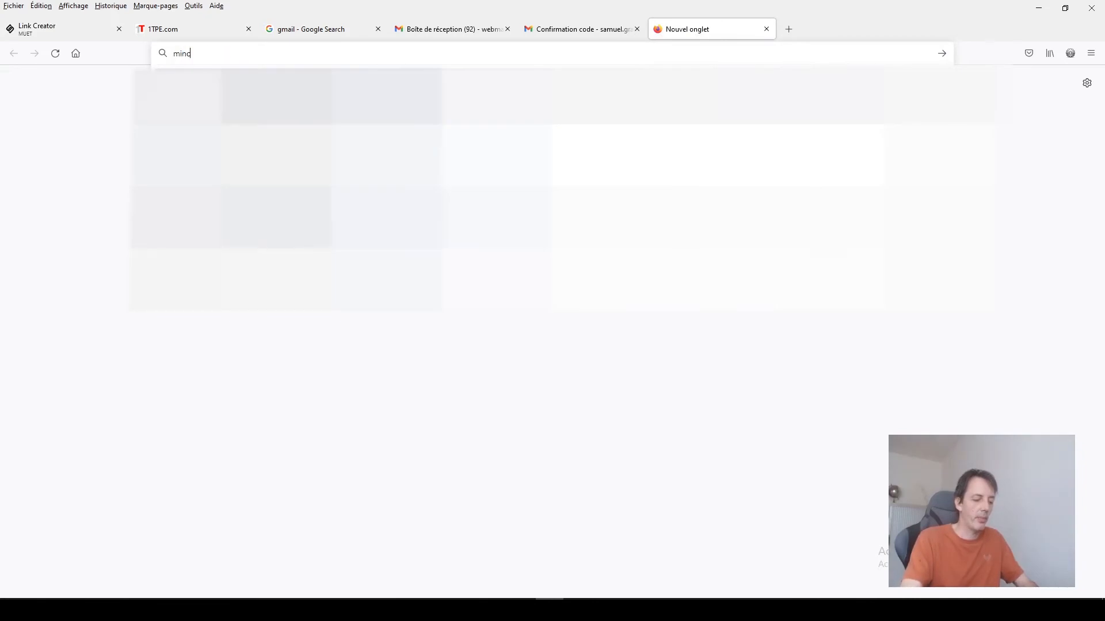
{"action": "type", "text": "ir"}
{"action": "key", "text": "Return"}
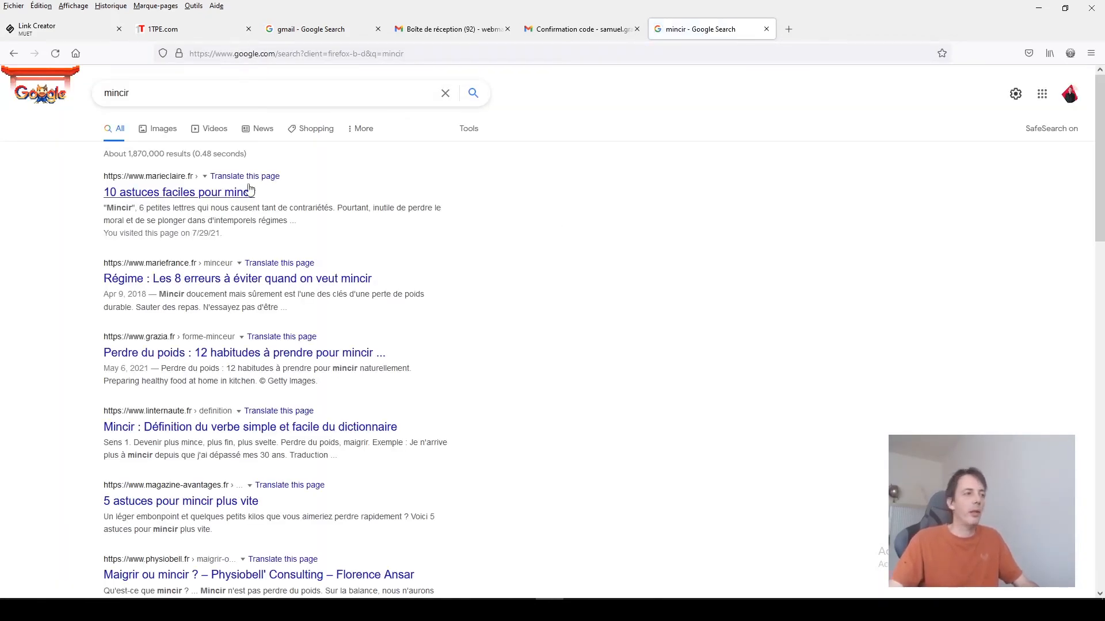
Step: Open Marie Claire's '10 astuces faciles pour mincir' result and block the location request
{"action": "left_click", "coordinate": [145, 195]}
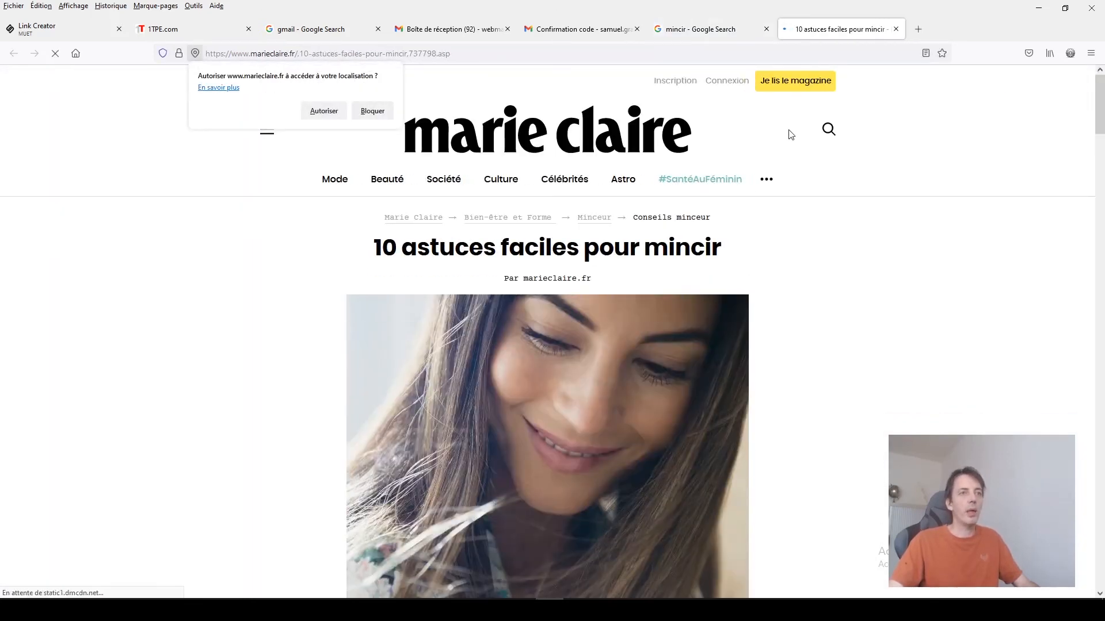
{"action": "mouse_move", "coordinate": [783, 81]}
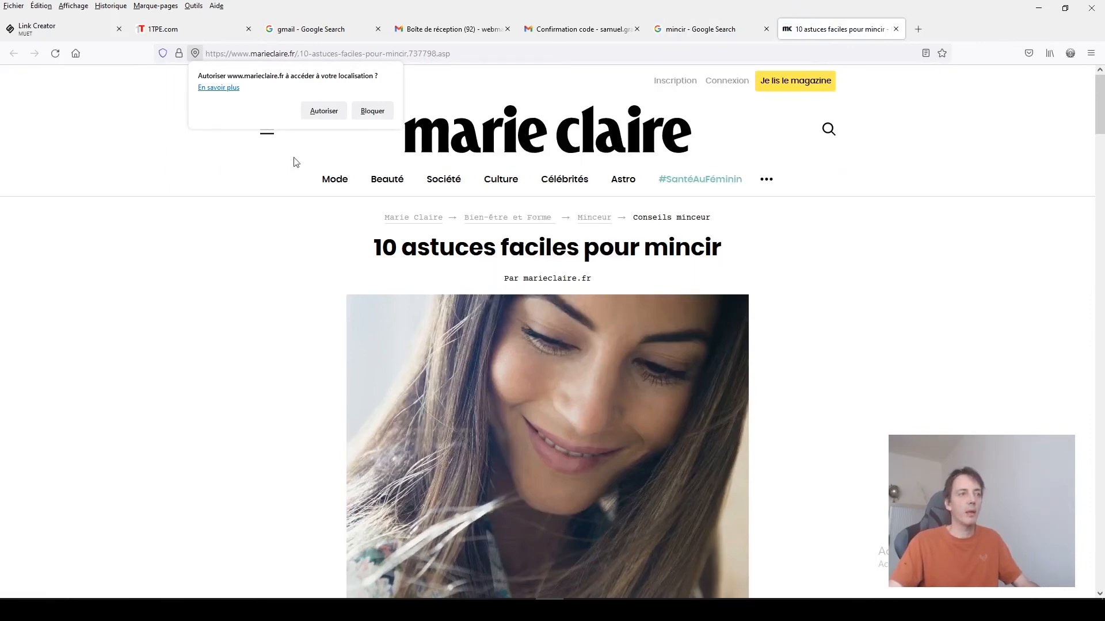
{"action": "left_click", "coordinate": [372, 110]}
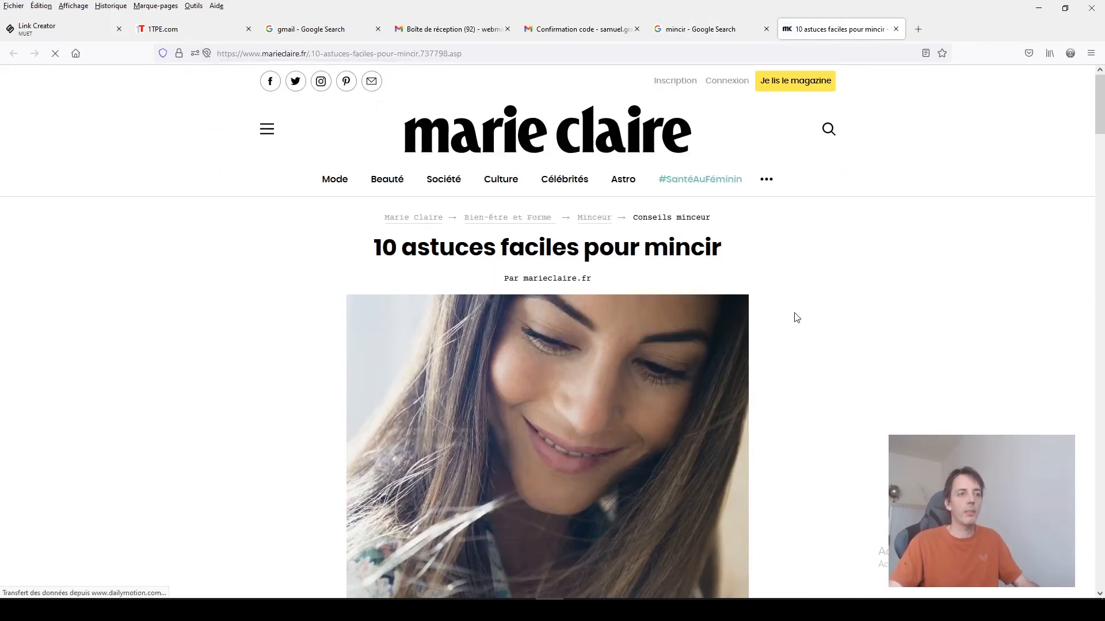
Step: Scroll through the article, copy its web address, and return to the Sniply snip form
{"action": "scroll", "coordinate": [794, 316], "scroll_direction": "down", "scroll_amount": 8}
{"action": "scroll", "coordinate": [793, 316], "scroll_direction": "up", "scroll_amount": 10}
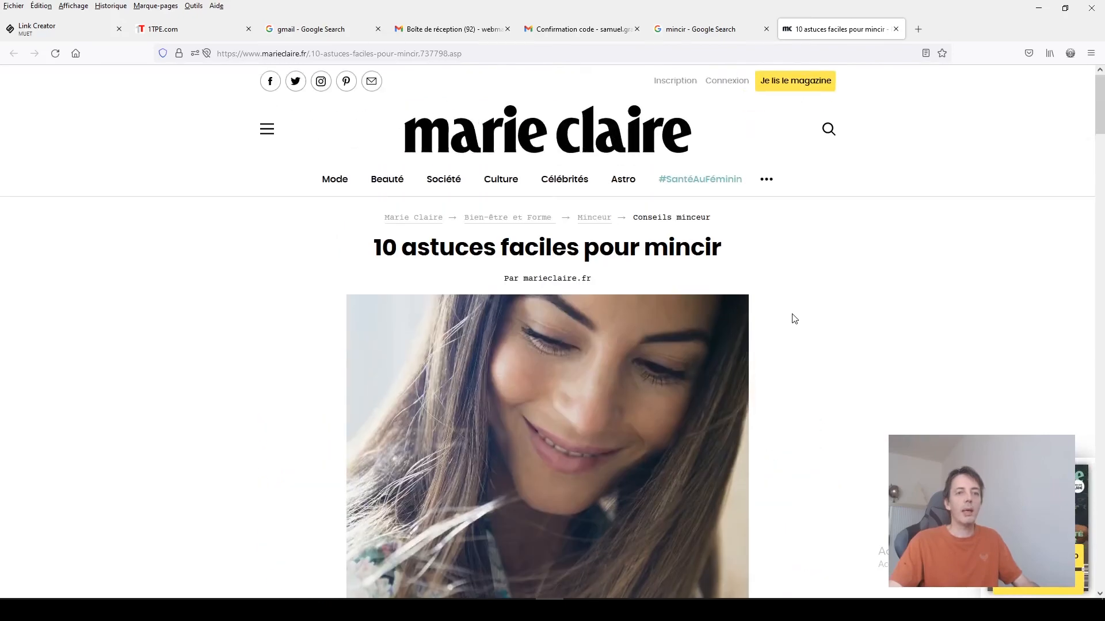
{"action": "scroll", "coordinate": [793, 317], "scroll_direction": "down", "scroll_amount": 2}
{"action": "scroll", "coordinate": [791, 316], "scroll_direction": "up", "scroll_amount": 2}
{"action": "scroll", "coordinate": [579, 254], "scroll_direction": "down", "scroll_amount": 15}
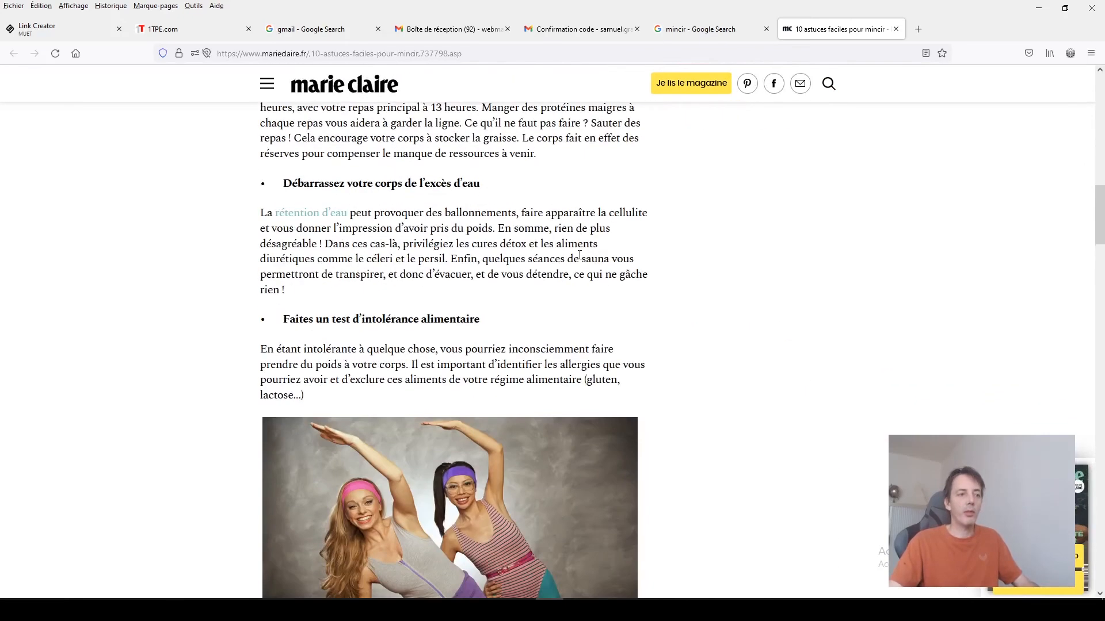
{"action": "scroll", "coordinate": [578, 254], "scroll_direction": "down", "scroll_amount": 20}
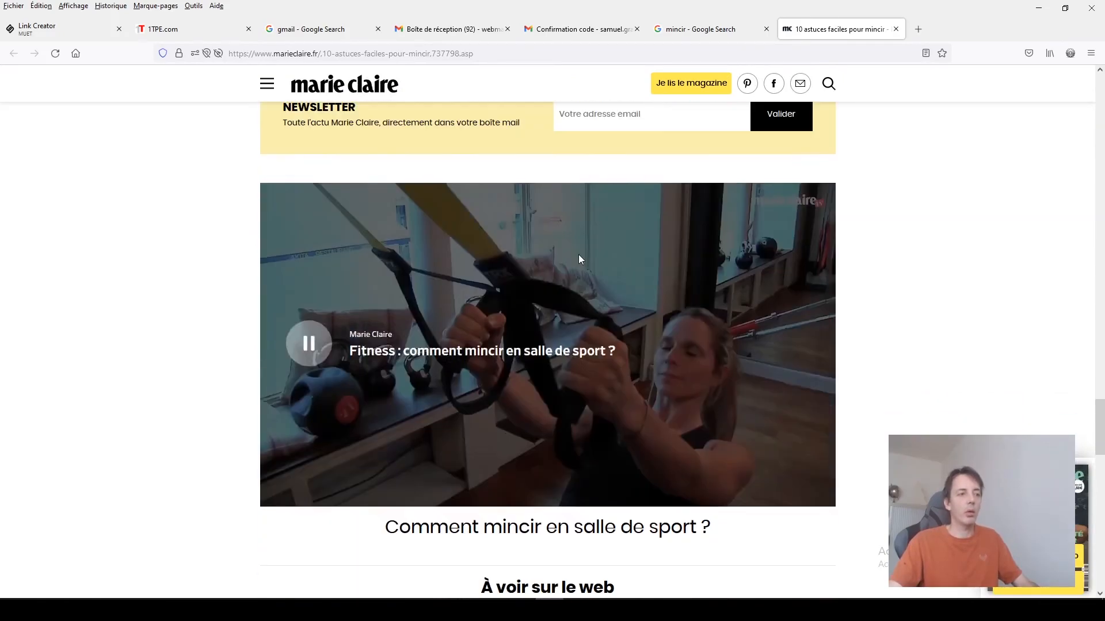
{"action": "scroll", "coordinate": [578, 258], "scroll_direction": "up", "scroll_amount": 10}
{"action": "scroll", "coordinate": [578, 259], "scroll_direction": "down", "scroll_amount": 20}
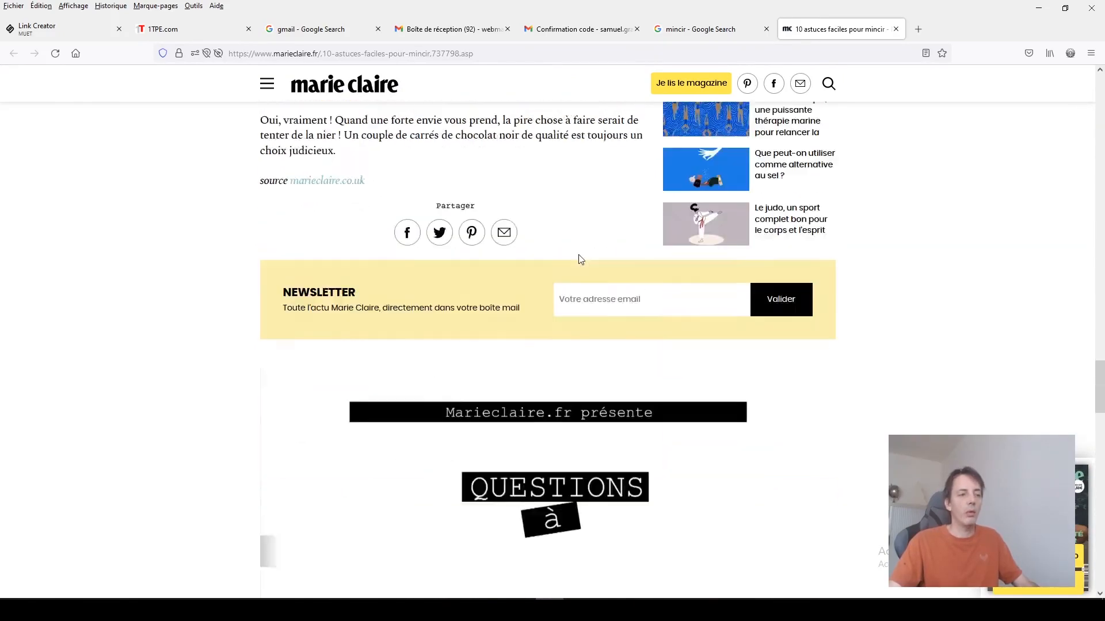
{"action": "scroll", "coordinate": [580, 259], "scroll_direction": "down", "scroll_amount": 20}
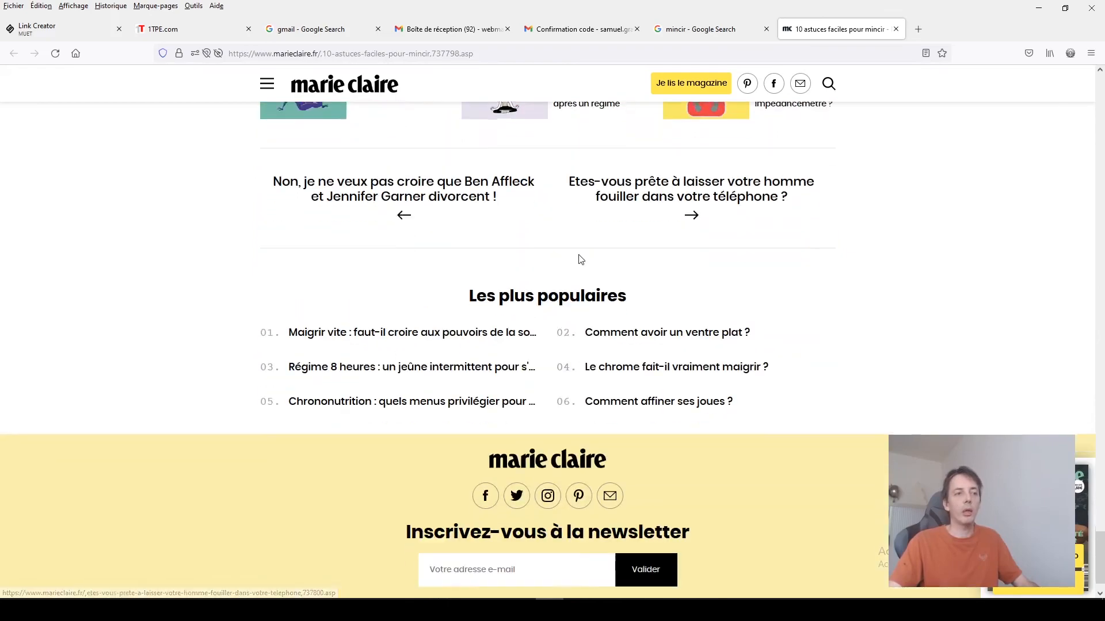
{"action": "scroll", "coordinate": [579, 256], "scroll_direction": "up", "scroll_amount": 20}
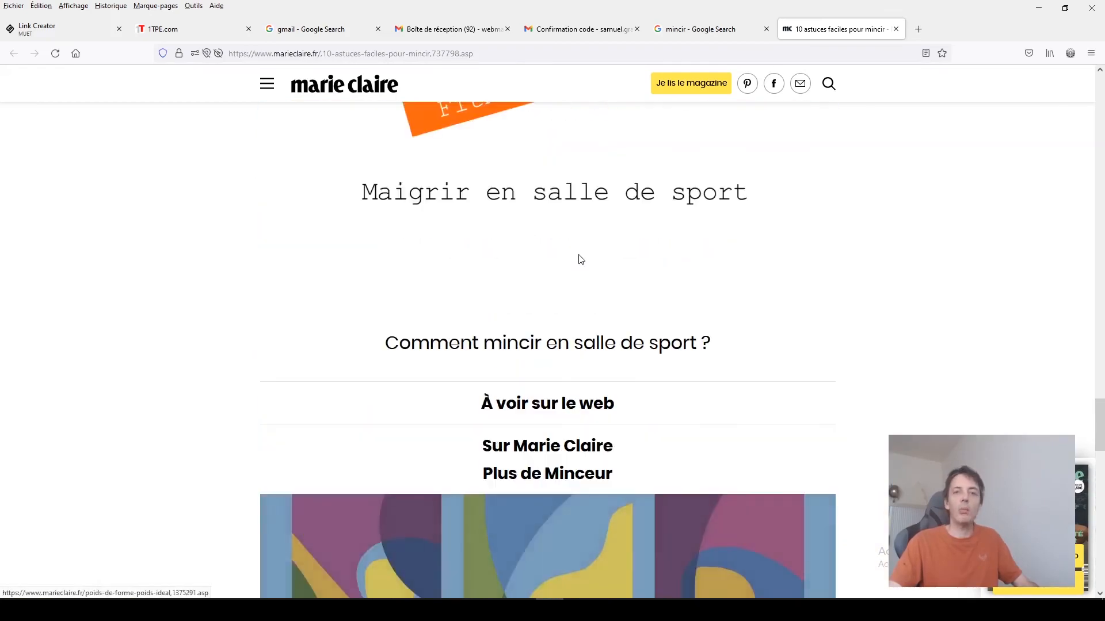
{"action": "scroll", "coordinate": [580, 258], "scroll_direction": "up", "scroll_amount": 15}
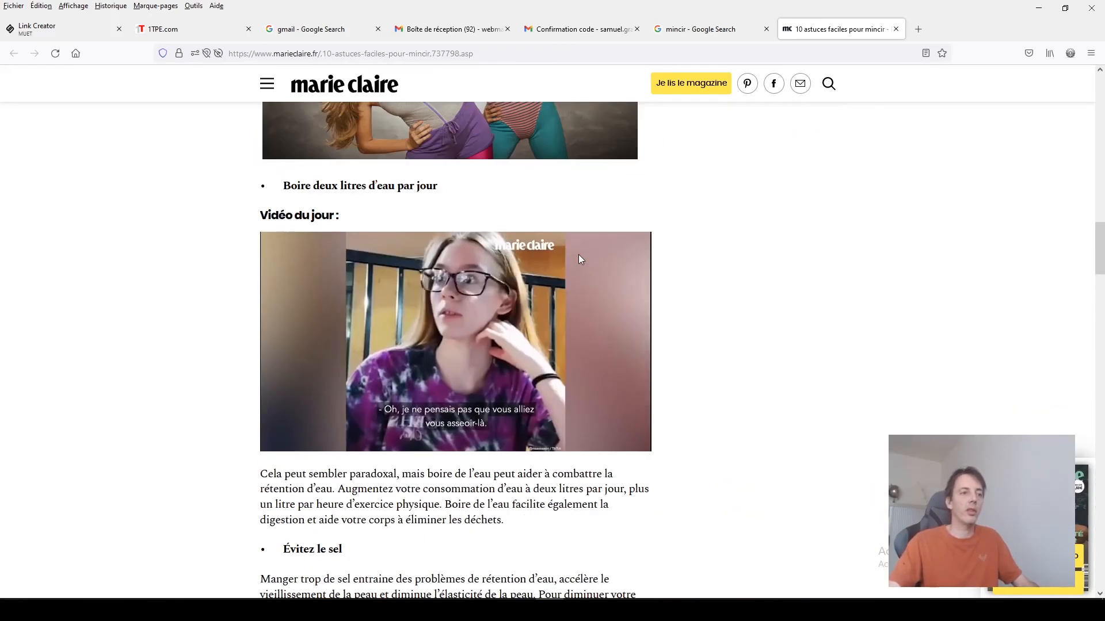
{"action": "scroll", "coordinate": [579, 255], "scroll_direction": "up", "scroll_amount": 15}
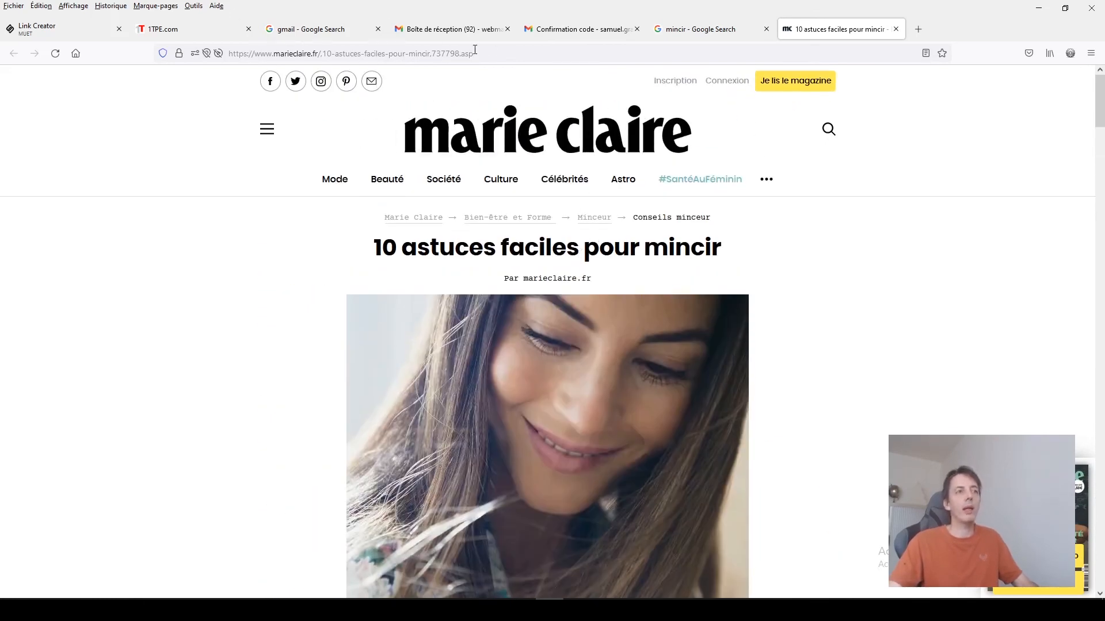
{"action": "left_click_drag", "start_coordinate": [475, 49], "coordinate": [229, 49]}
{"action": "key", "text": "ctrl+c"}
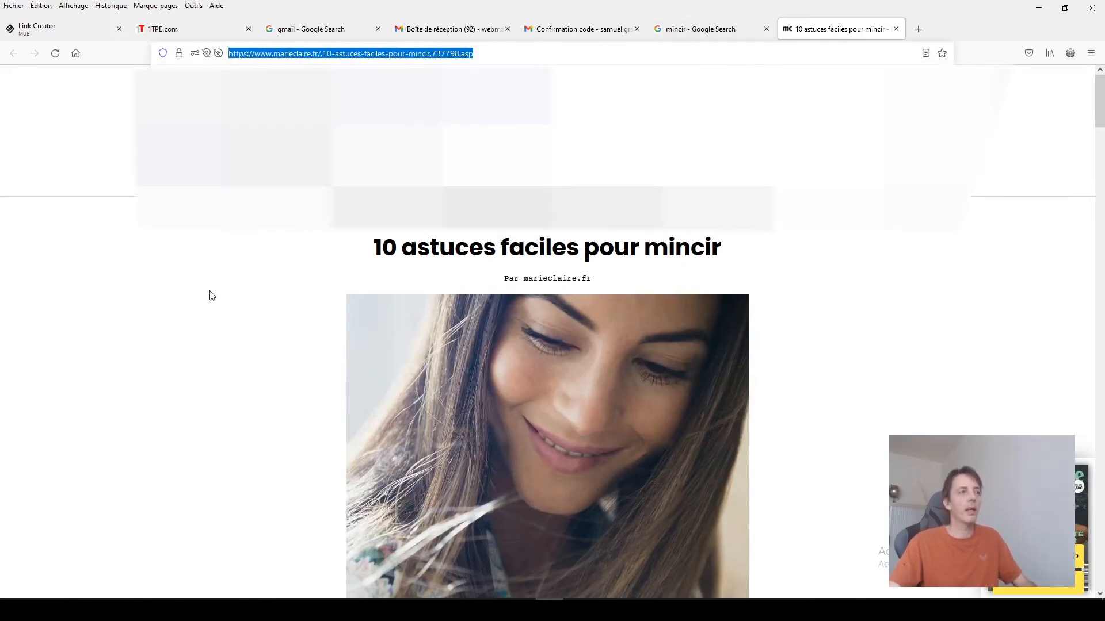
{"action": "left_click", "coordinate": [64, 36]}
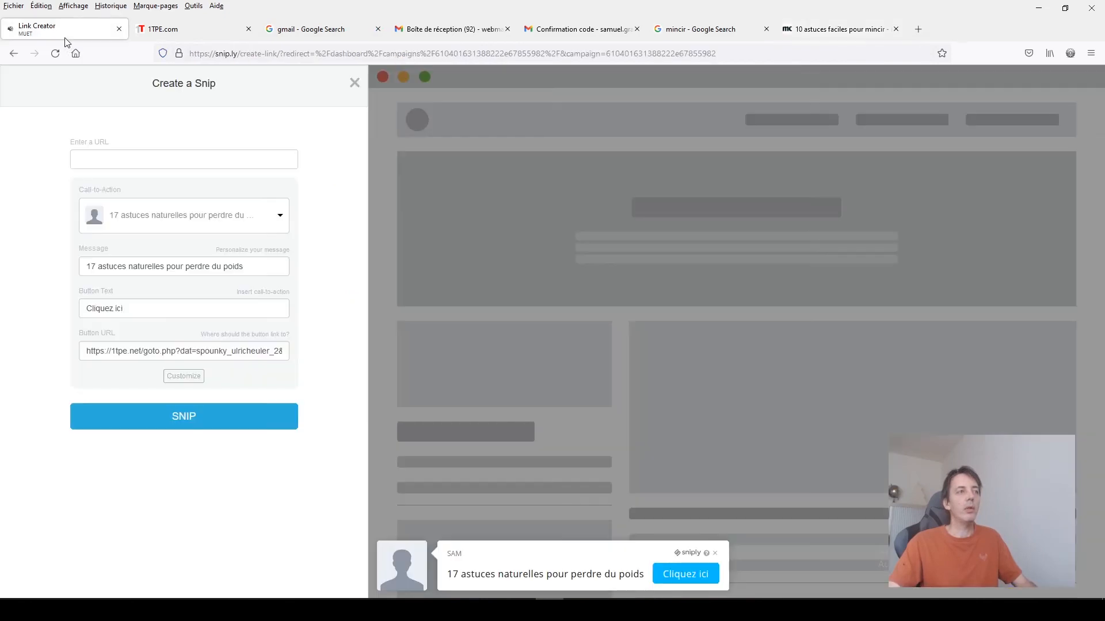
{"action": "left_click", "coordinate": [185, 157]}
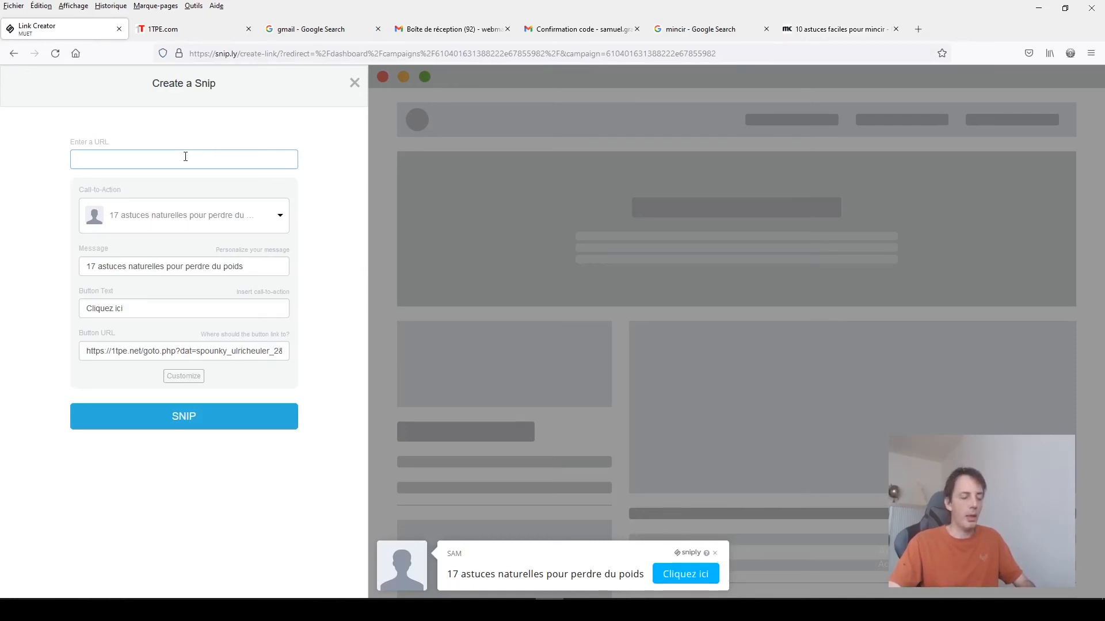
{"action": "key", "text": "ctrl+v"}
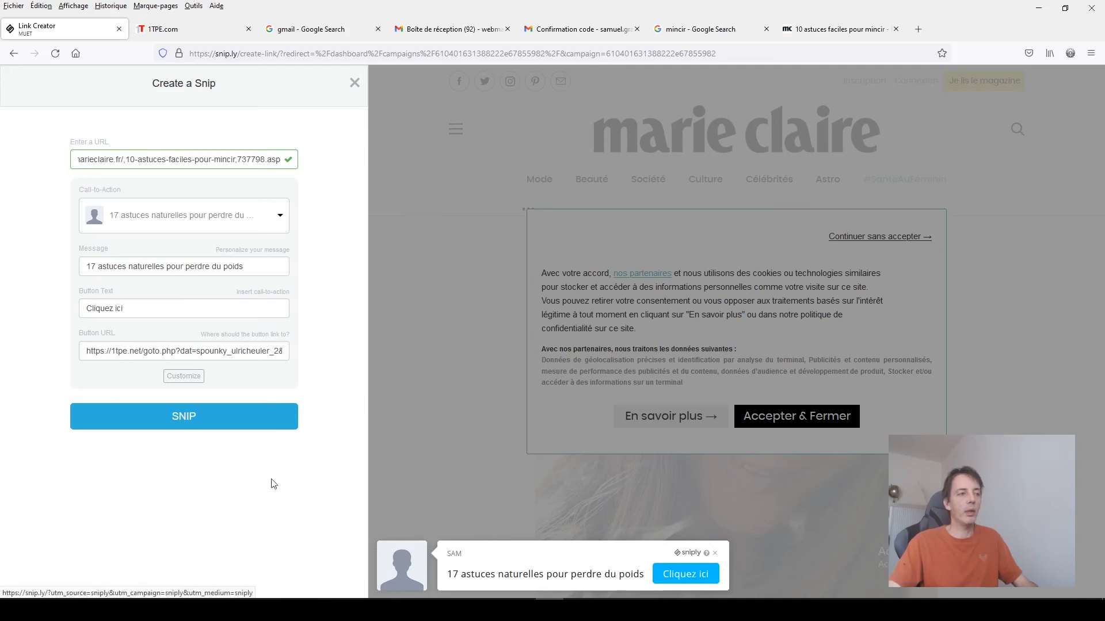
{"action": "left_click", "coordinate": [209, 419]}
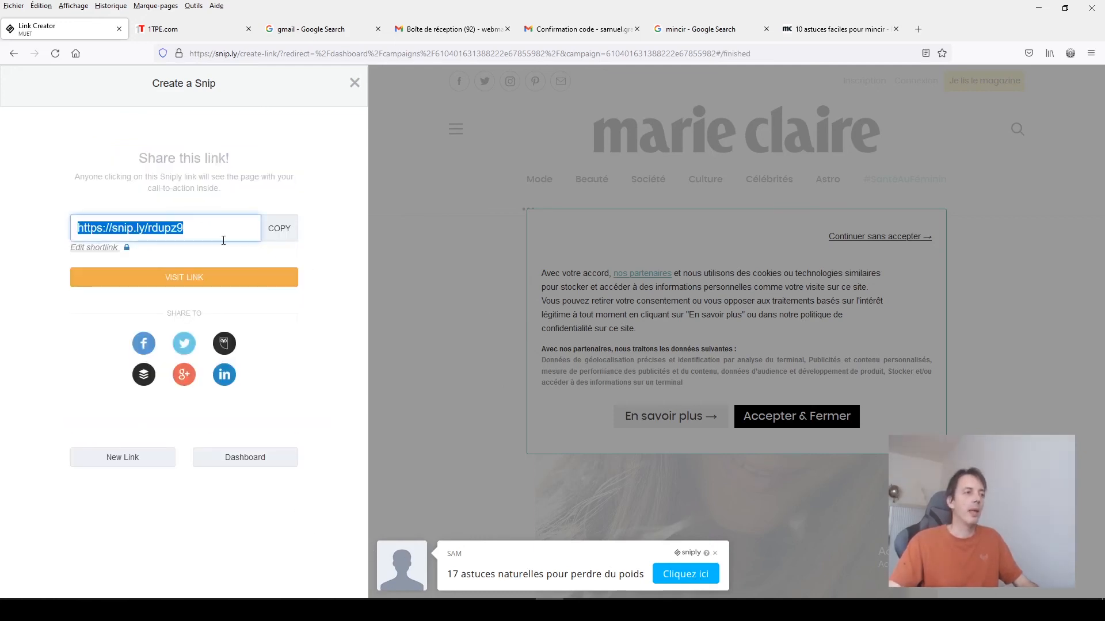
{"action": "left_click", "coordinate": [277, 230]}
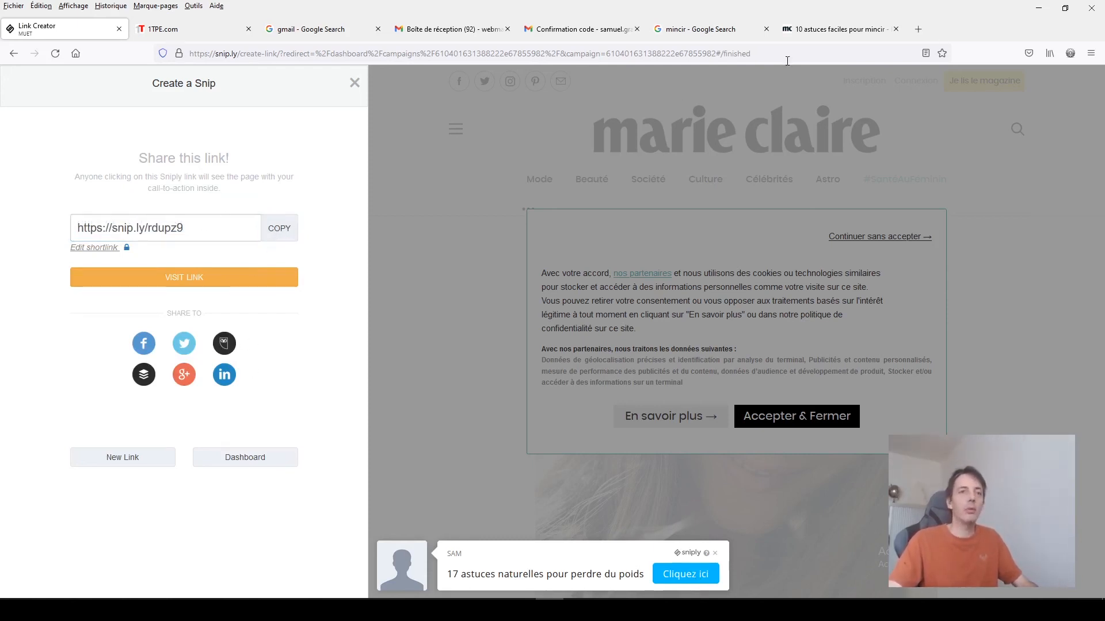
{"action": "left_click", "coordinate": [917, 29]}
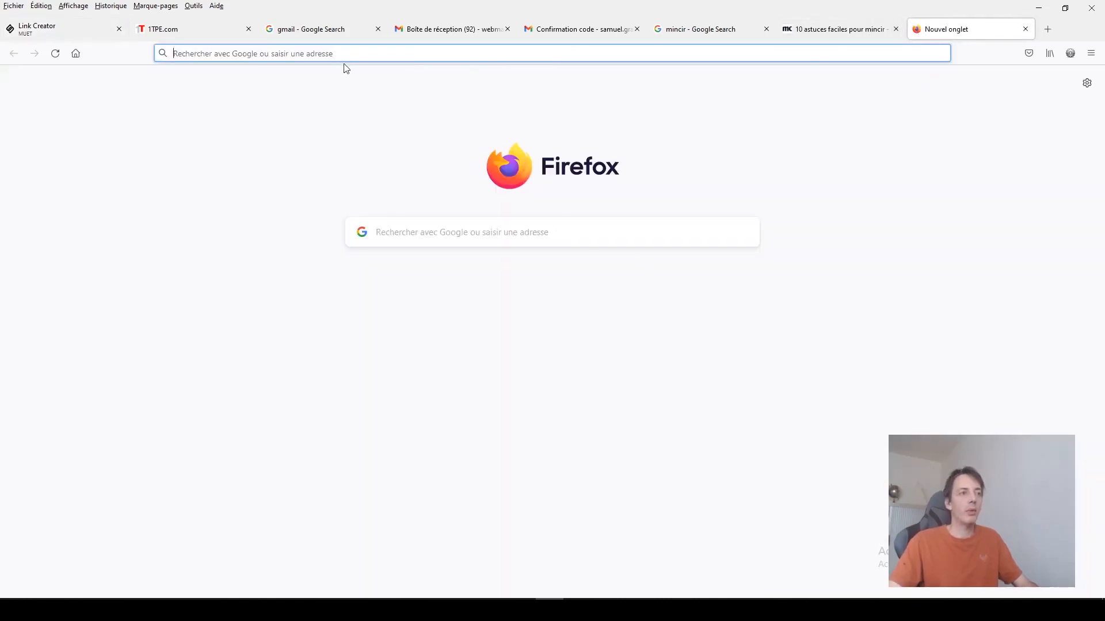
Step: Load the pasted snip.ly/rdupz9 link, accept cookies, and scroll the article under its call-to-action bar
{"action": "right_click", "coordinate": [330, 54]}
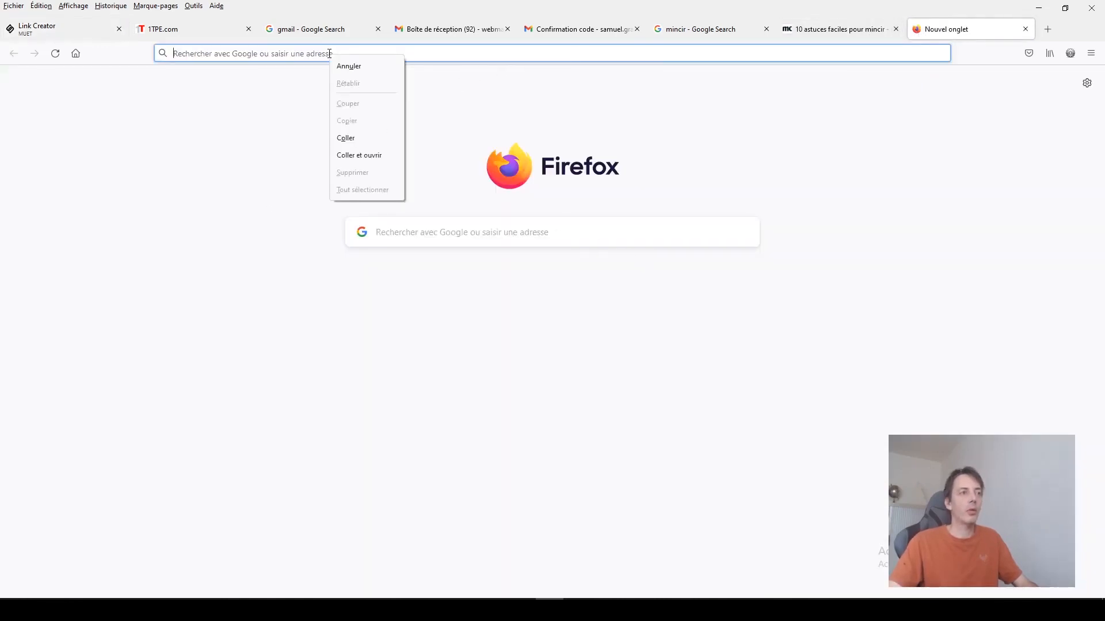
{"action": "left_click", "coordinate": [345, 138]}
{"action": "key", "text": "Return"}
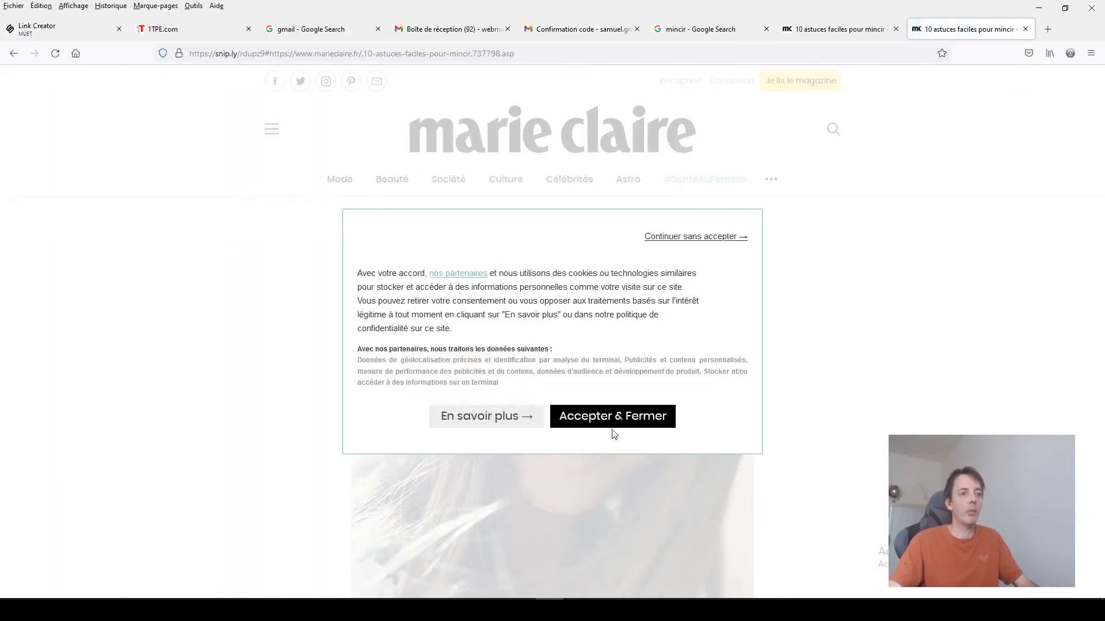
{"action": "left_click", "coordinate": [614, 419]}
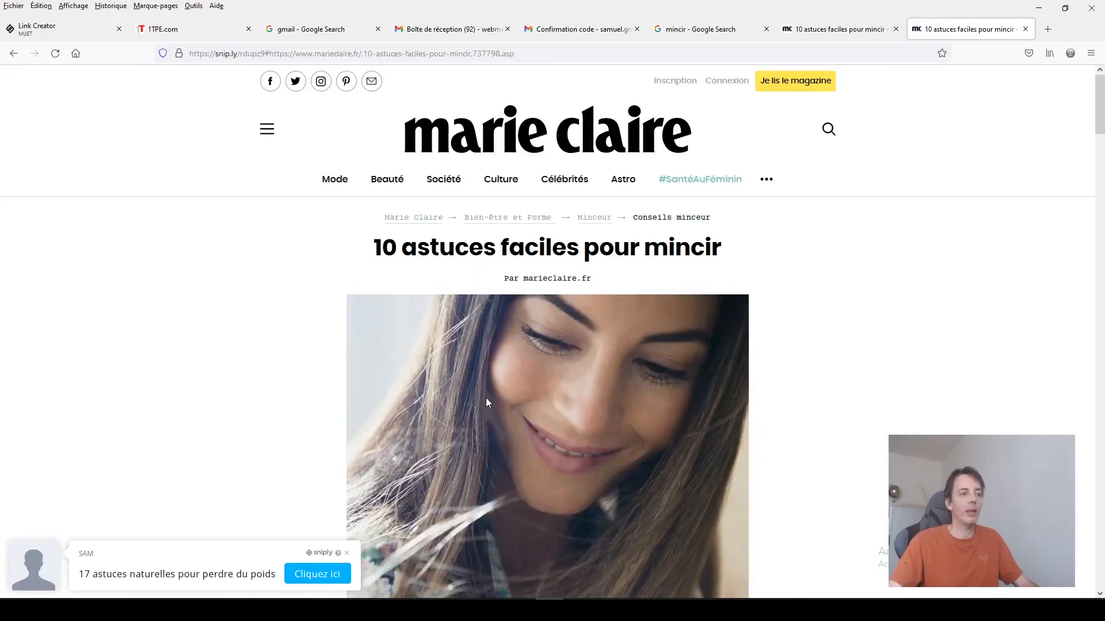
{"action": "scroll", "coordinate": [486, 398], "scroll_direction": "down", "scroll_amount": 15}
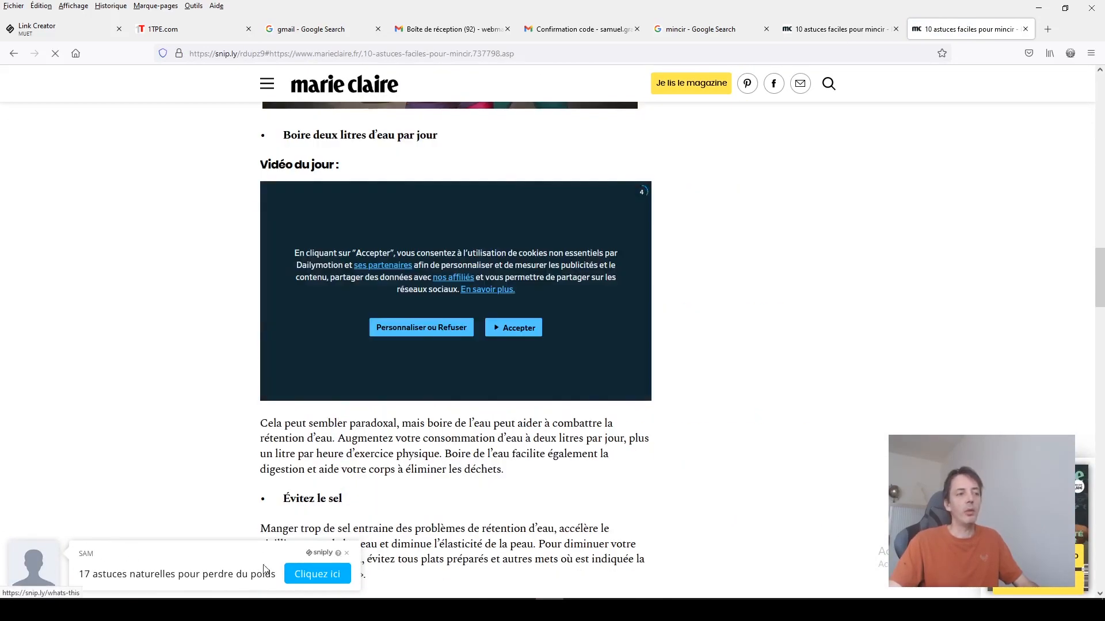
{"action": "scroll", "coordinate": [633, 488], "scroll_direction": "down", "scroll_amount": 10}
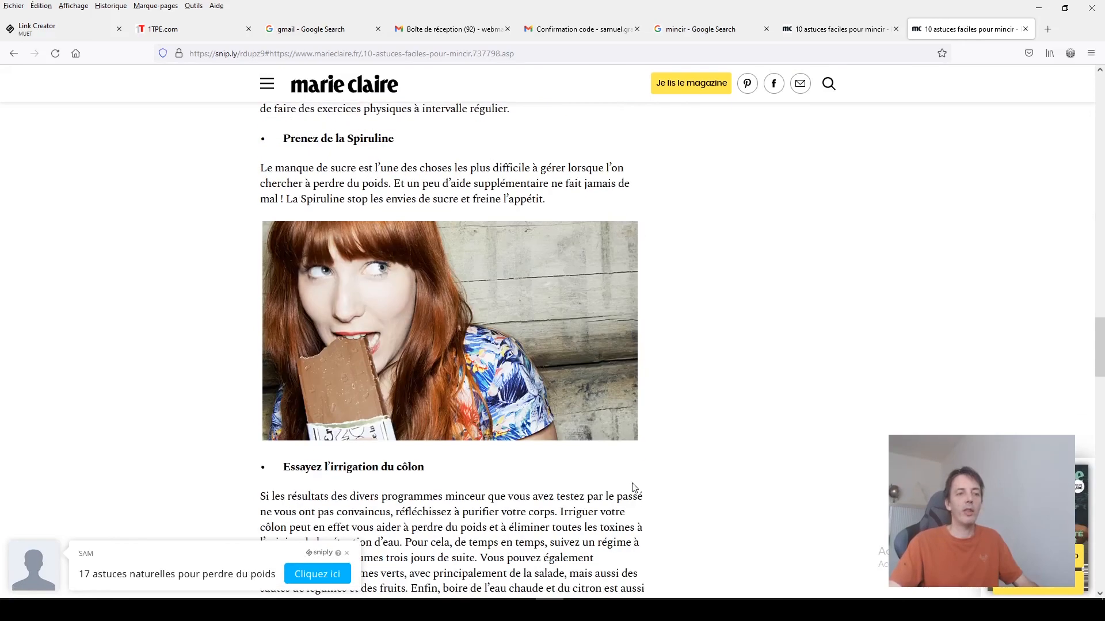
{"action": "scroll", "coordinate": [633, 488], "scroll_direction": "down", "scroll_amount": 20}
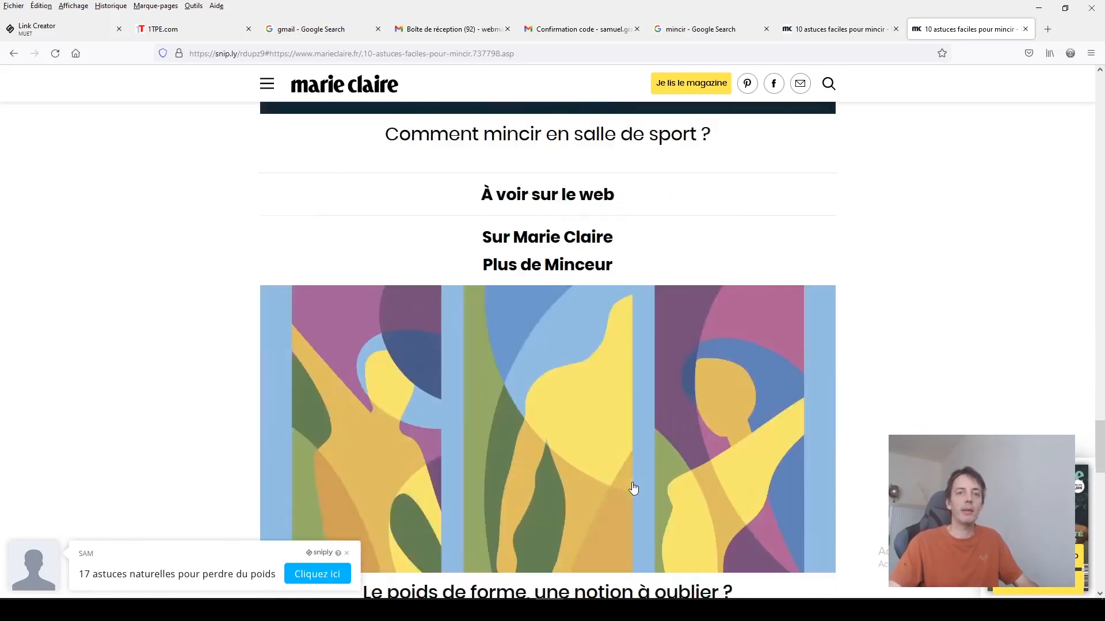
Step: Follow the 'Cliquez ici' call to action to the Secrets Minceur sales page and mute the article tab
{"action": "left_click", "coordinate": [318, 573]}
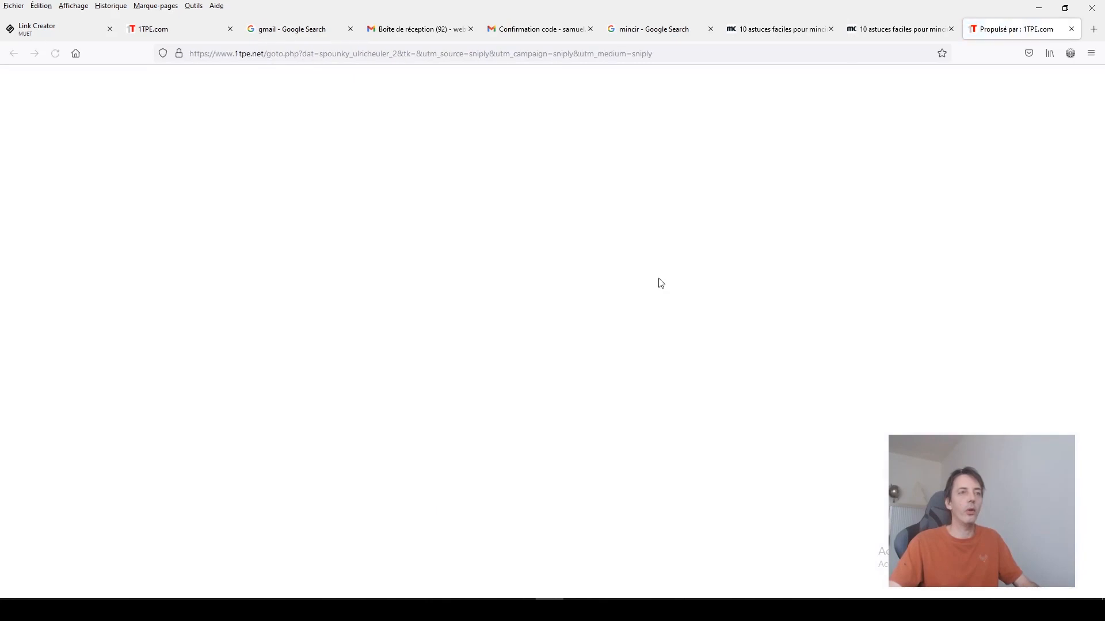
{"action": "scroll", "coordinate": [686, 228], "scroll_direction": "down", "scroll_amount": 5}
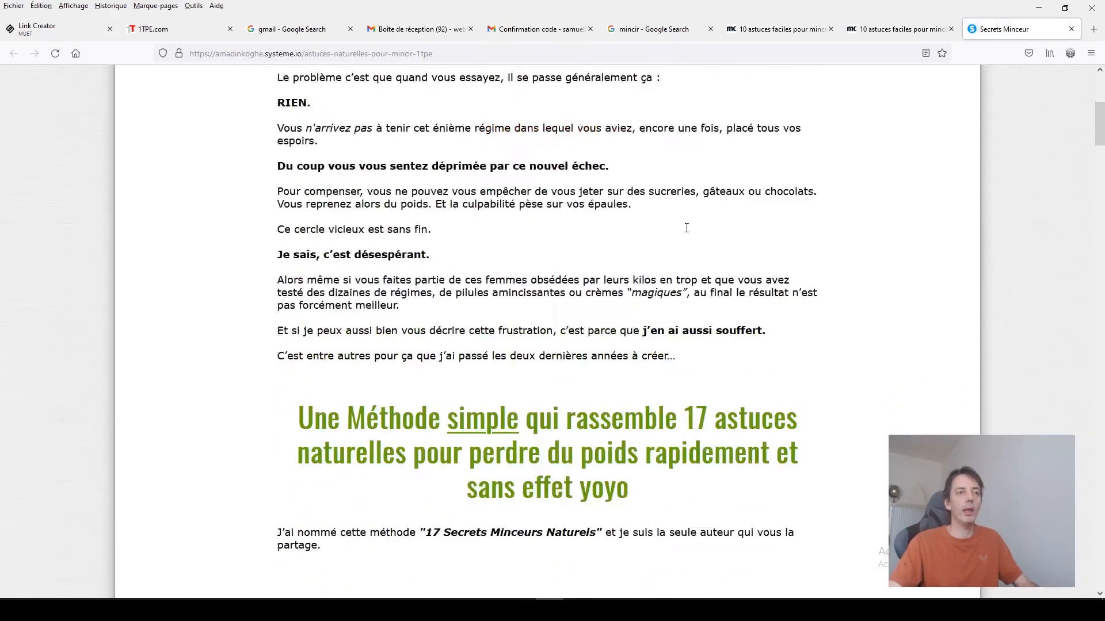
{"action": "scroll", "coordinate": [687, 228], "scroll_direction": "down", "scroll_amount": 20}
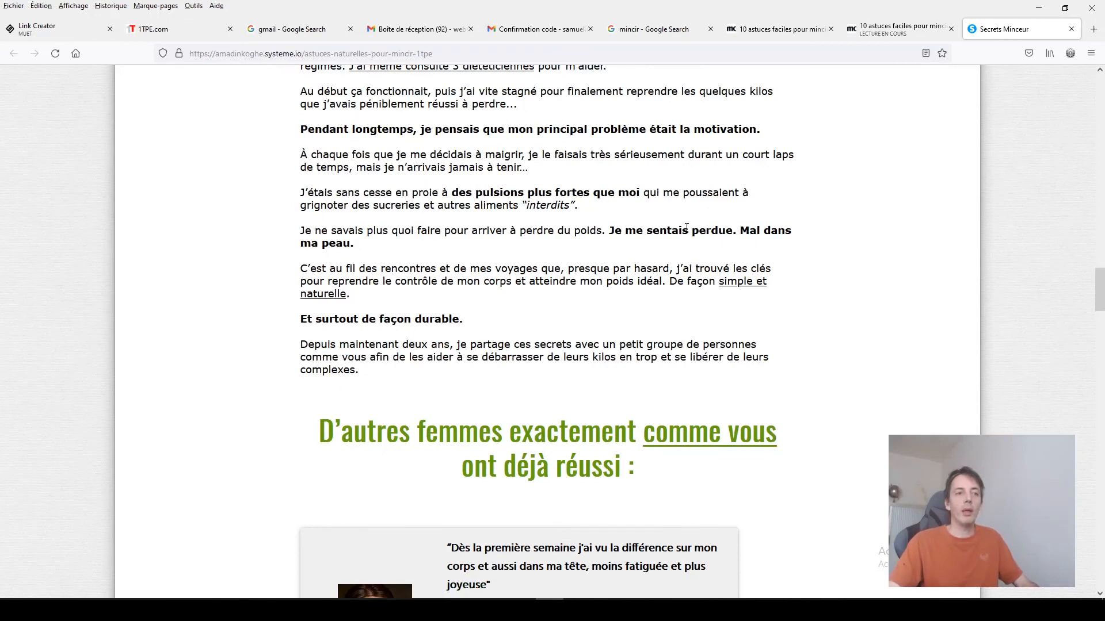
{"action": "left_click", "coordinate": [854, 29]}
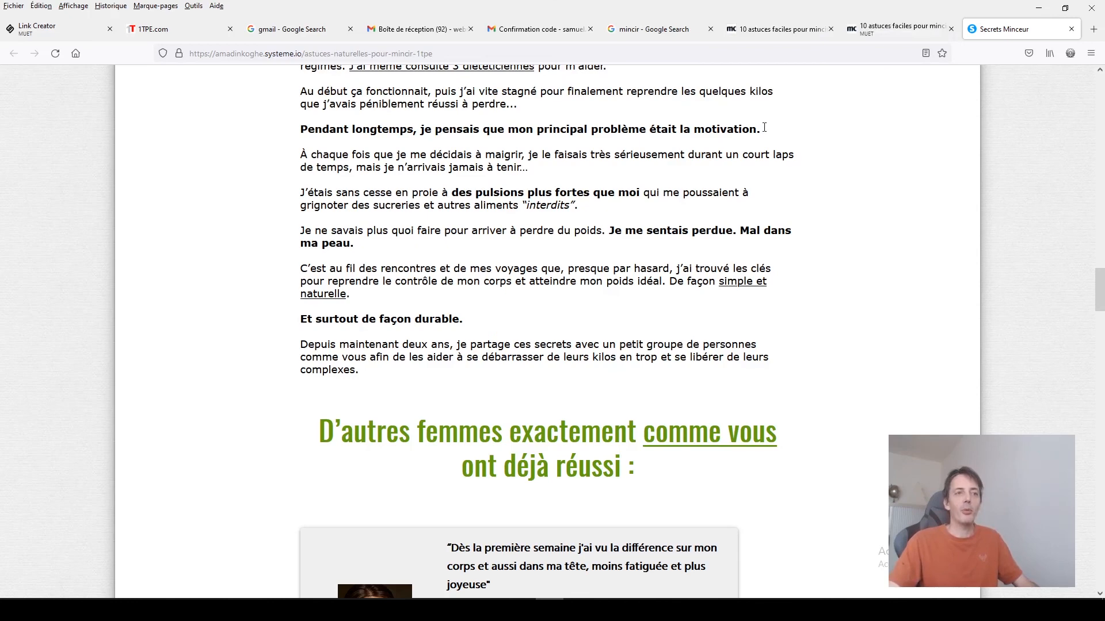